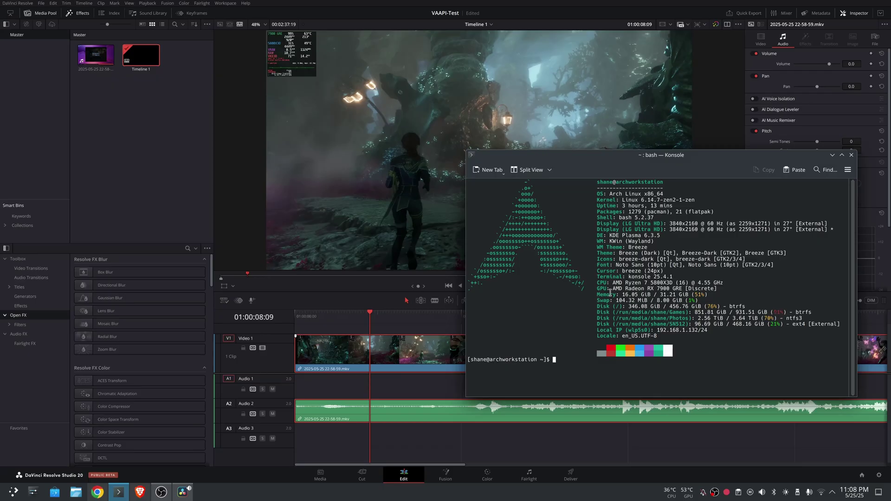
Select the AMD Radeon RX 7900 GRE GPU line in the fastfetch output.
left_click_drag(609, 289, 727, 291)
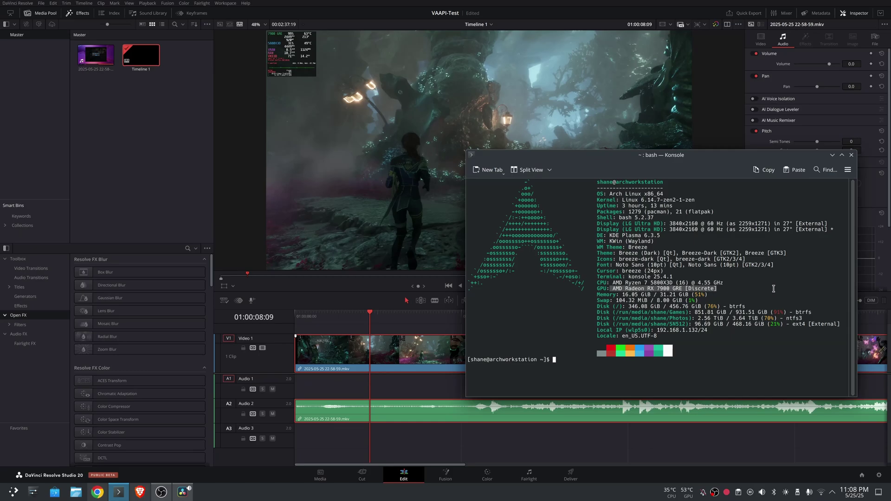
Close Konsole, scrub Timeline 1 to about 01:00:11:14, and deselect the clips.
left_click(852, 156)
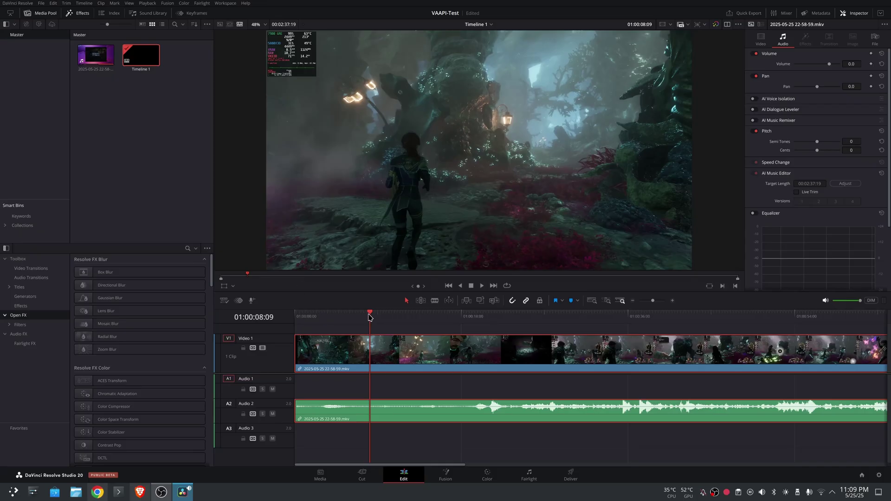
left_click_drag(370, 315, 398, 319)
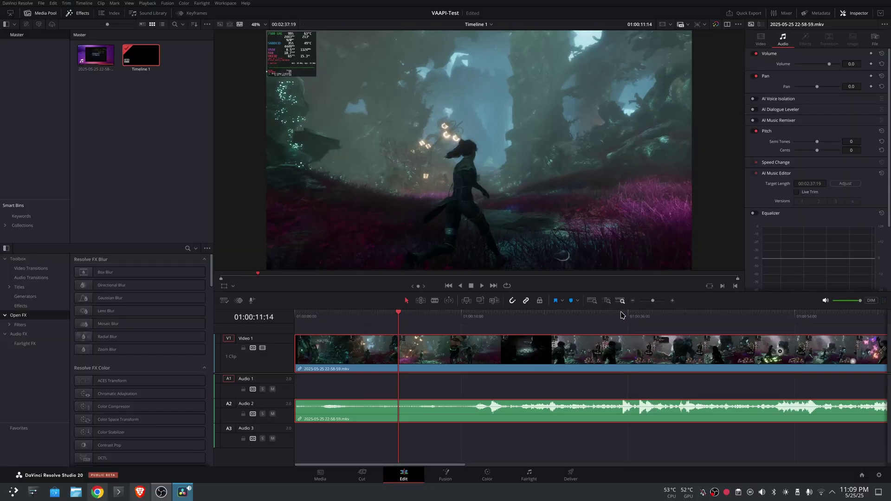
left_click(585, 424)
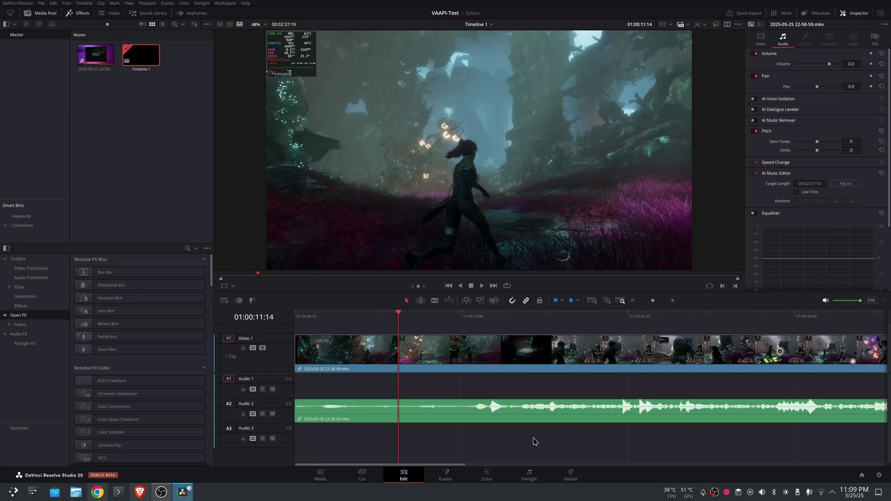
On the Deliver page, set the QuickTime codec to MPEG with MPEG4 Video type.
left_click(570, 475)
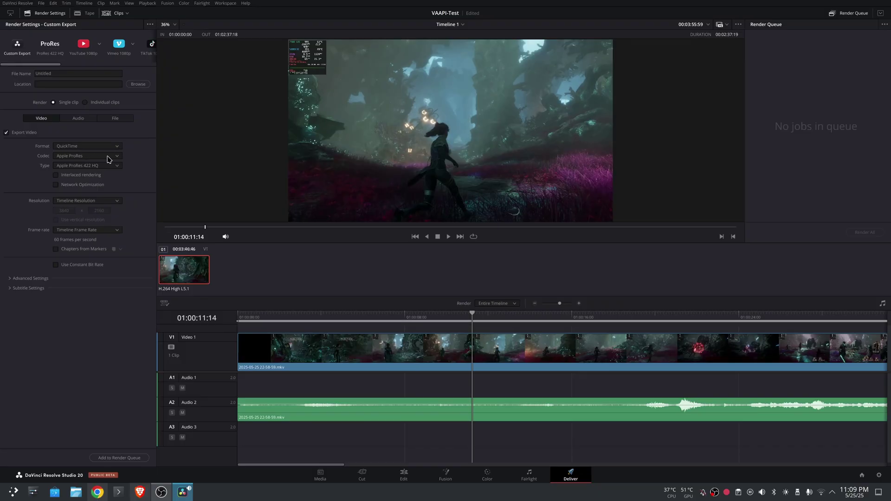
left_click(109, 158)
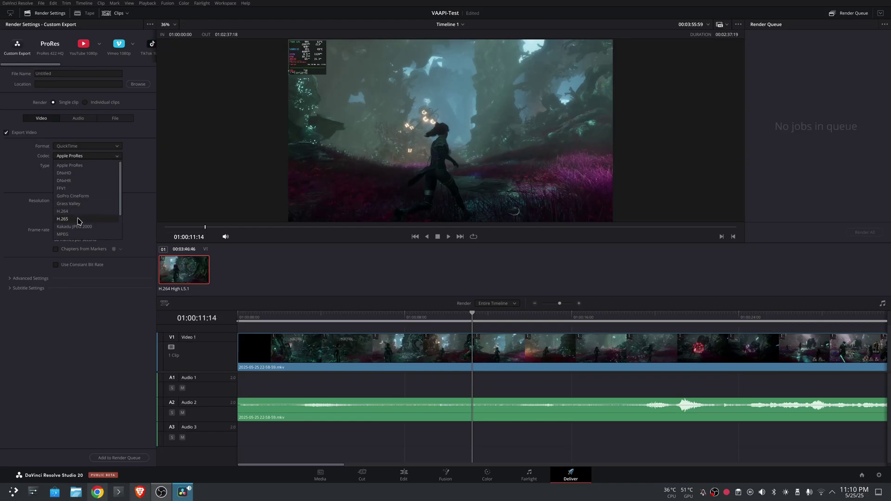
left_click(72, 234)
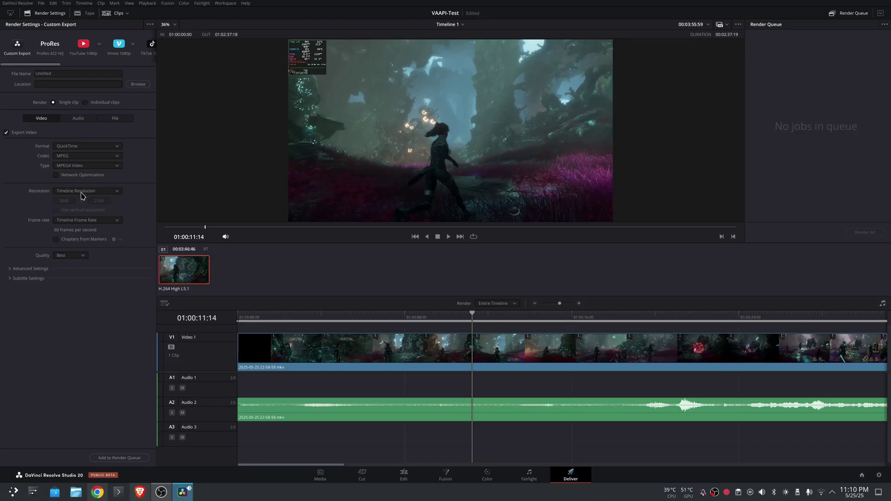
left_click(75, 119)
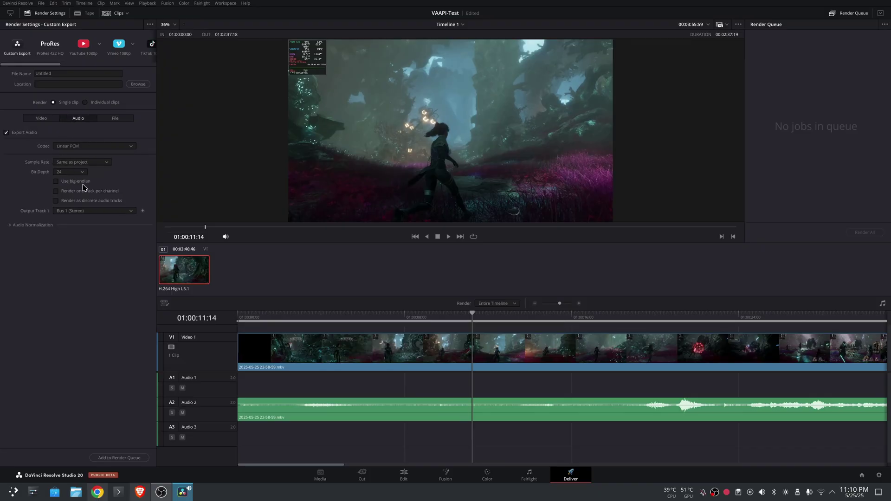
left_click(47, 119)
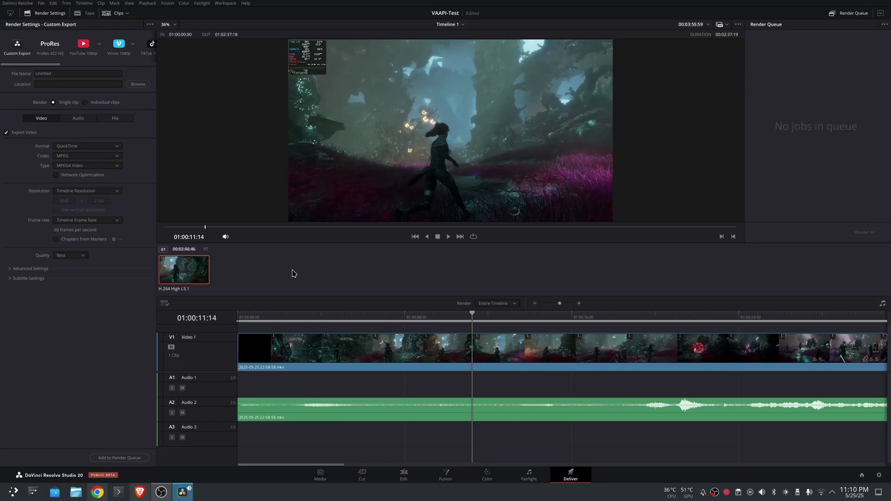
Hide Resolve and scroll the dvcp-vaapi GitHub page in Brave to its Install and Build instructions.
left_click(15, 7)
left_click(29, 57)
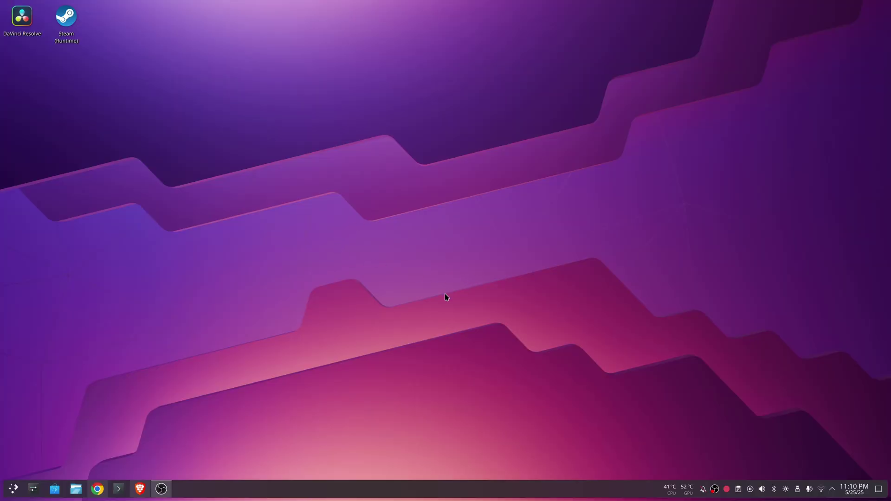
left_click(140, 489)
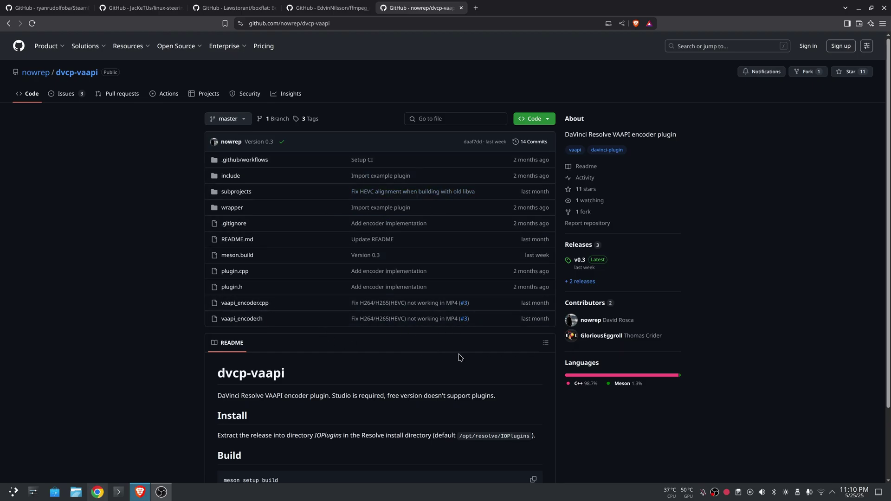
scroll(507, 372, "down", 3)
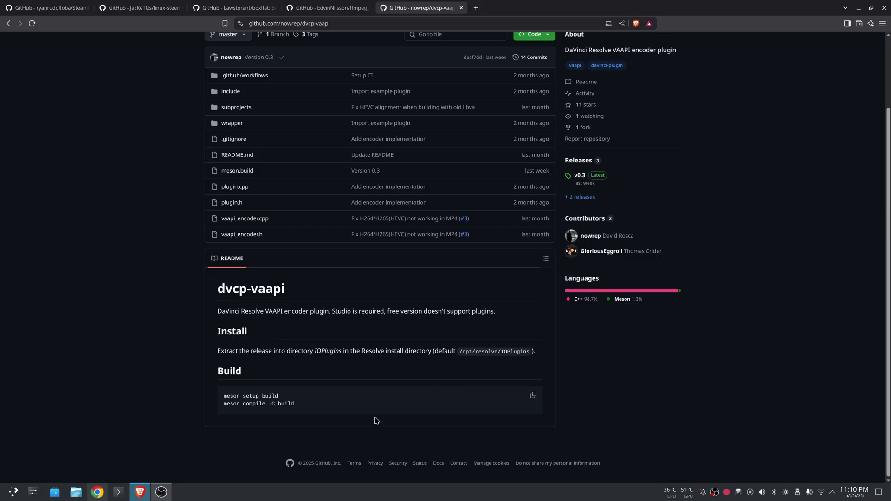
Open the opt folder on the 456.8 GiB internal drive in Dolphin.
left_click(75, 493)
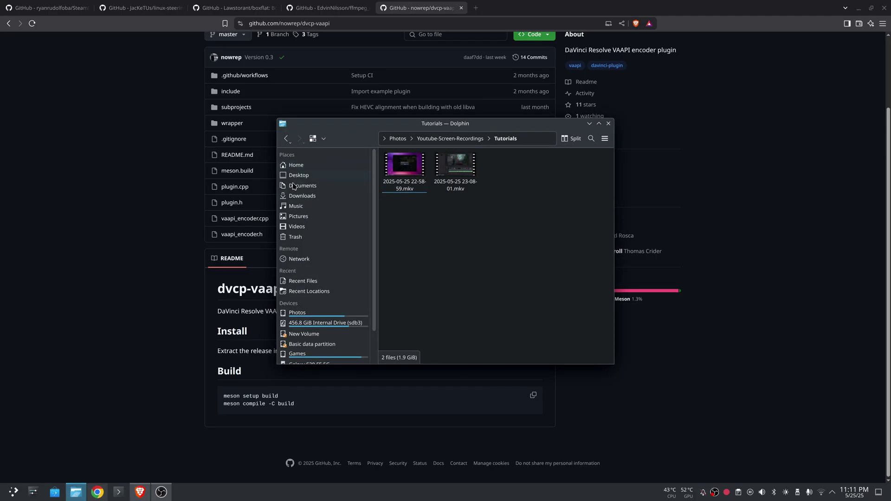
left_click(308, 324)
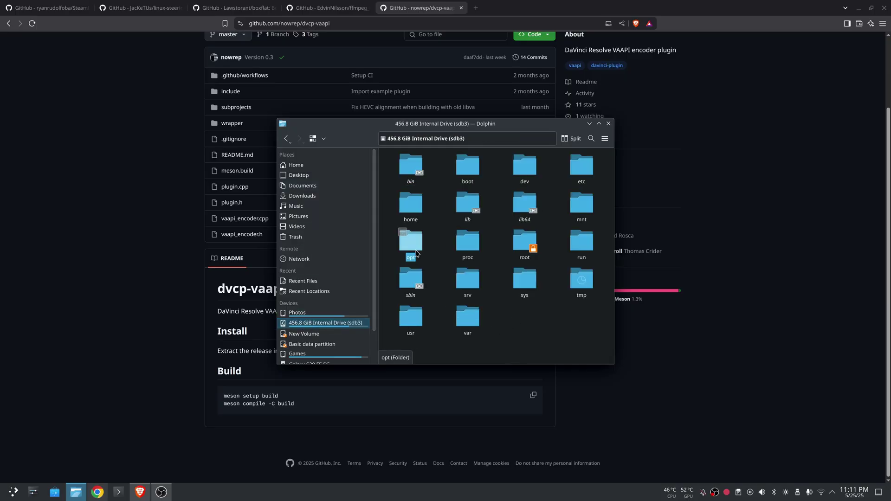
double_click(411, 244)
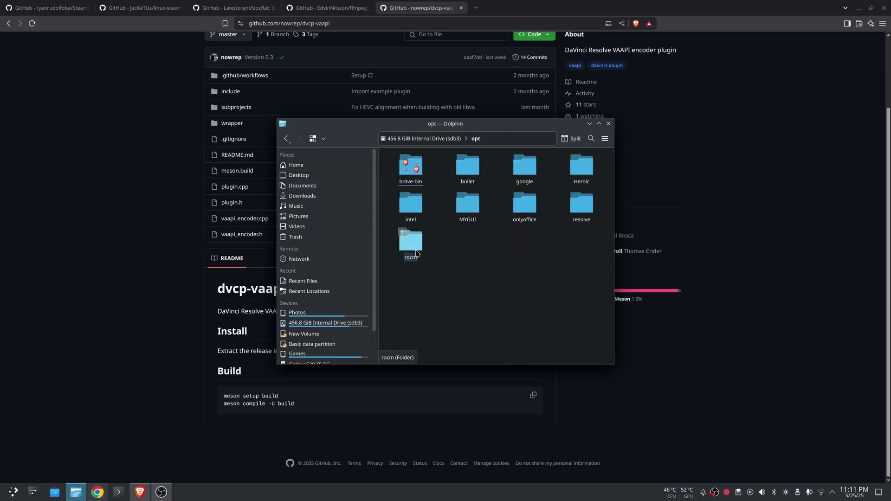
Open the resolve folder as administrator, entering the admin password.
right_click(580, 206)
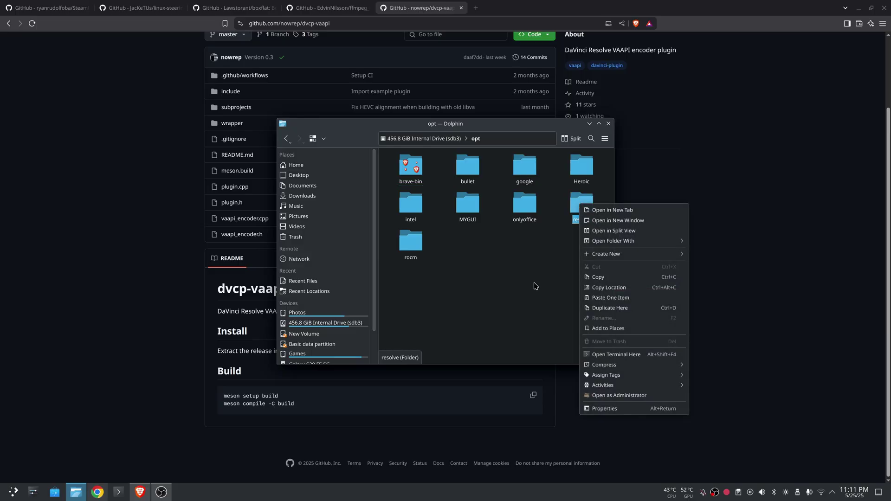
left_click(534, 285)
right_click(580, 209)
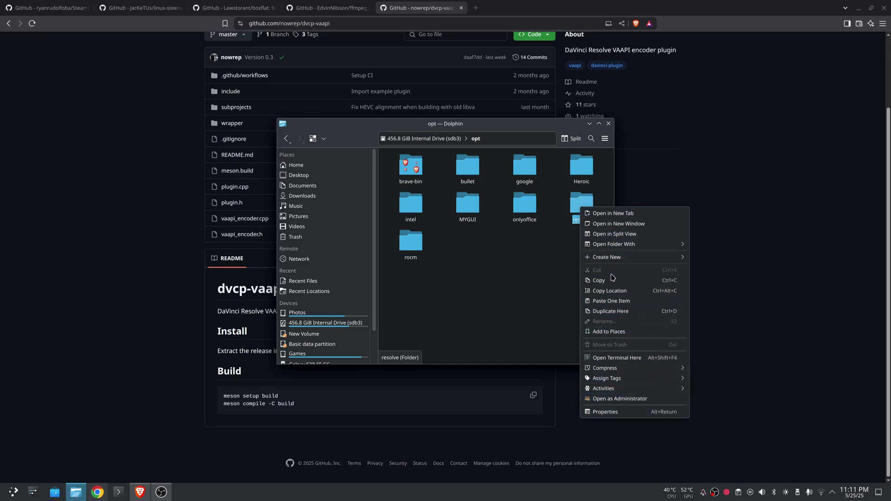
left_click(615, 399)
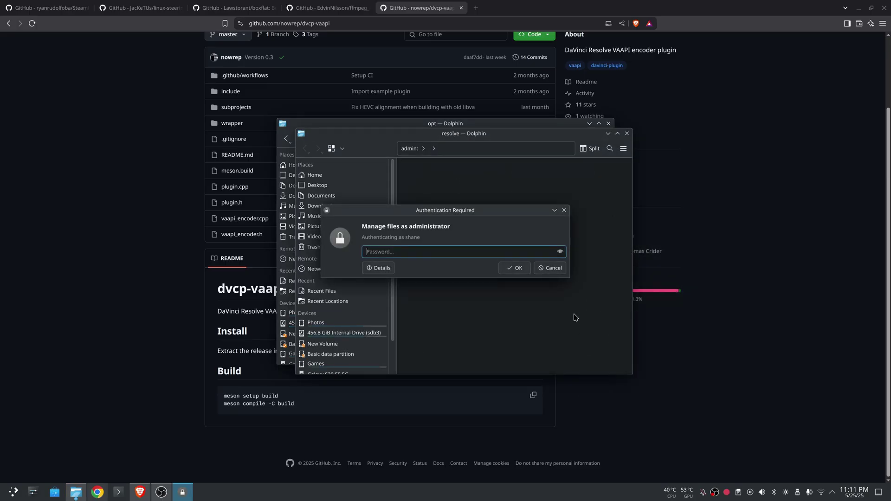
type("***")
key("Return")
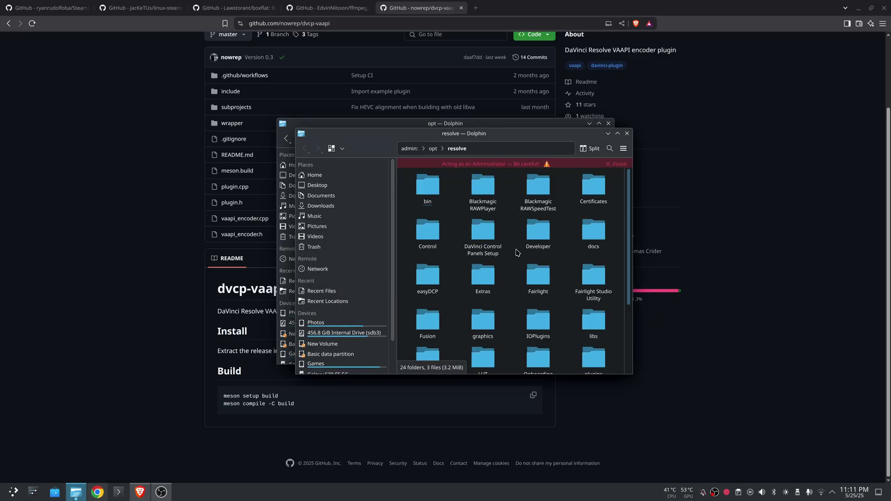
Move the admin window aside, close the stray terminal, and open resolve in the regular Dolphin window.
left_click_drag(540, 133, 340, 75)
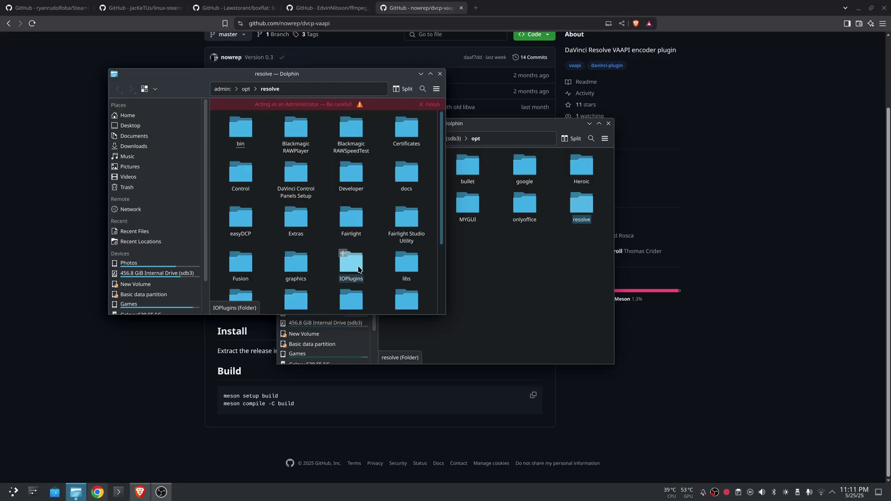
right_click(383, 269)
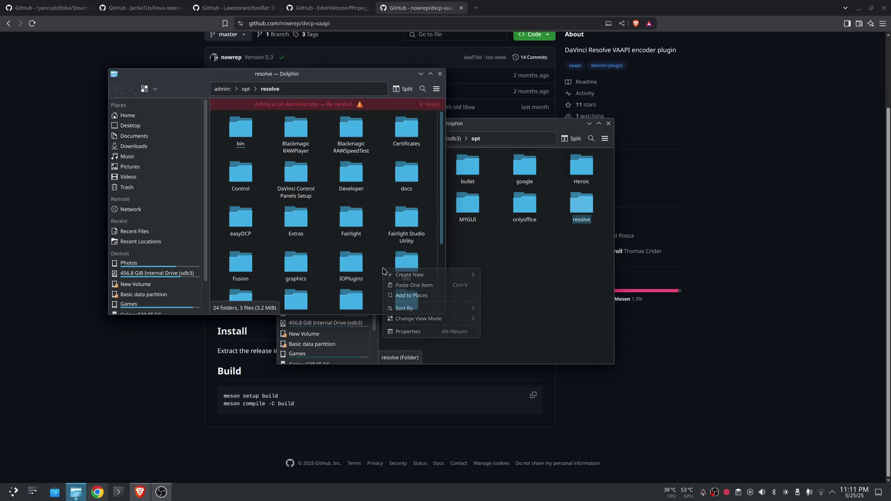
mouse_move(400, 274)
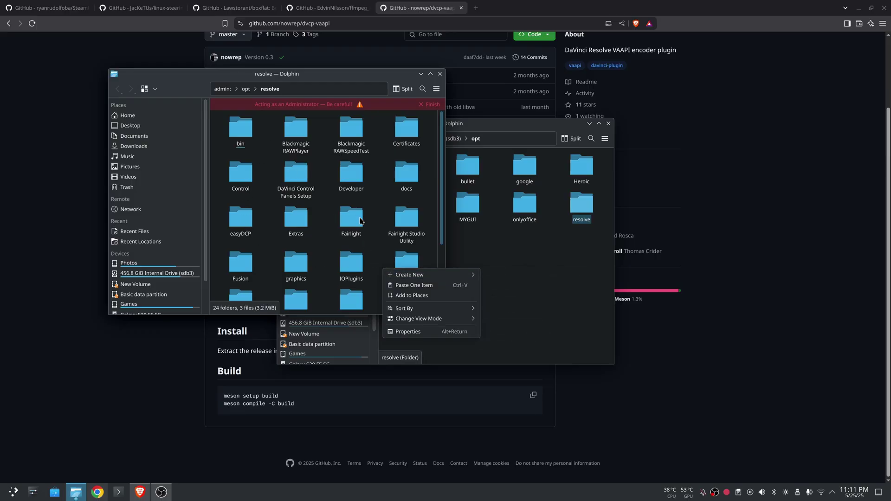
left_click(376, 267)
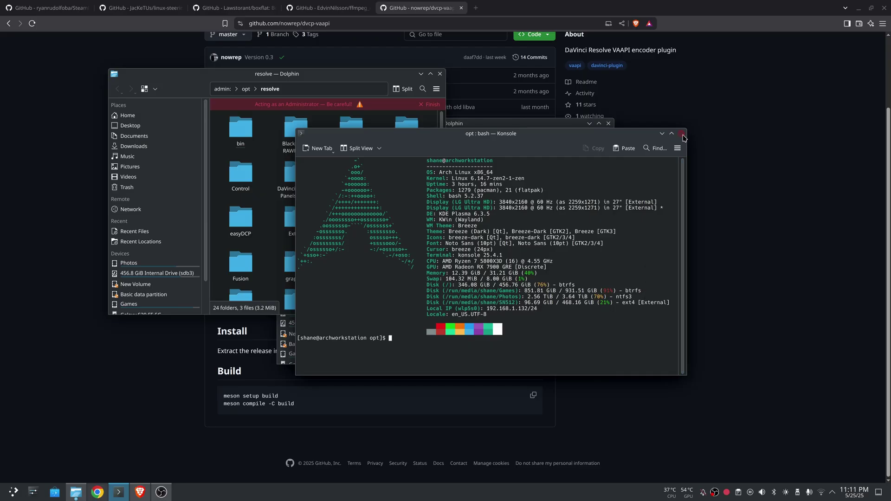
left_click(582, 273)
double_click(581, 207)
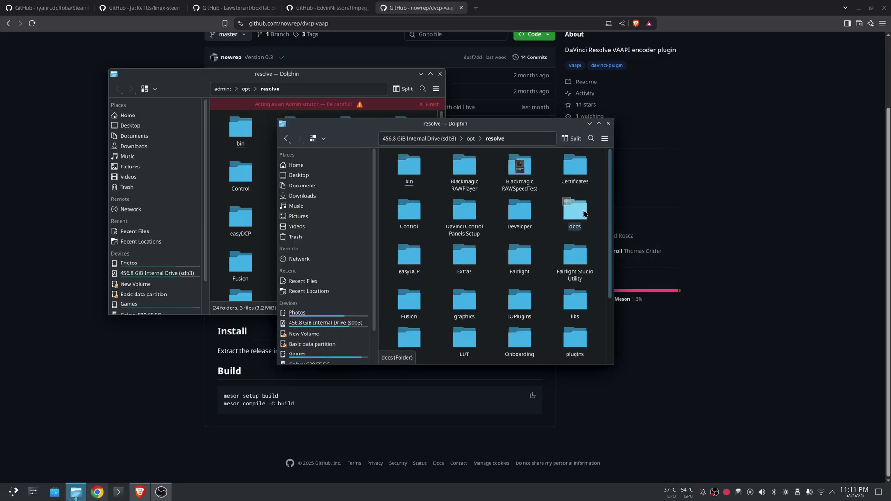
right_click(544, 290)
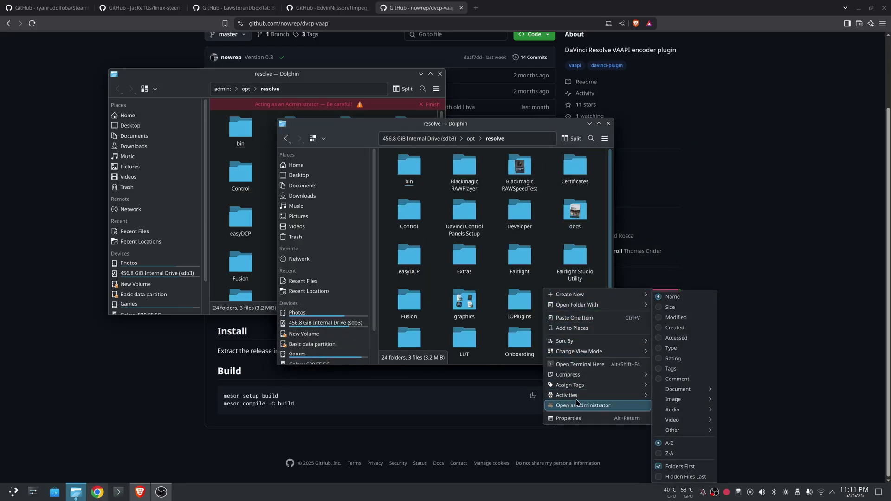
Open a terminal in /opt/resolve and type the mkdir IOPlugins command.
left_click(580, 364)
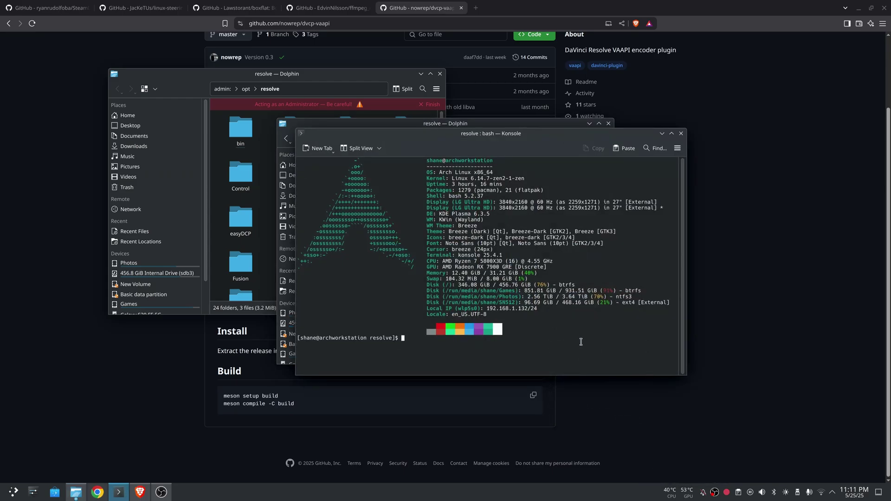
type("m")
left_click_drag(542, 138, 733, 127)
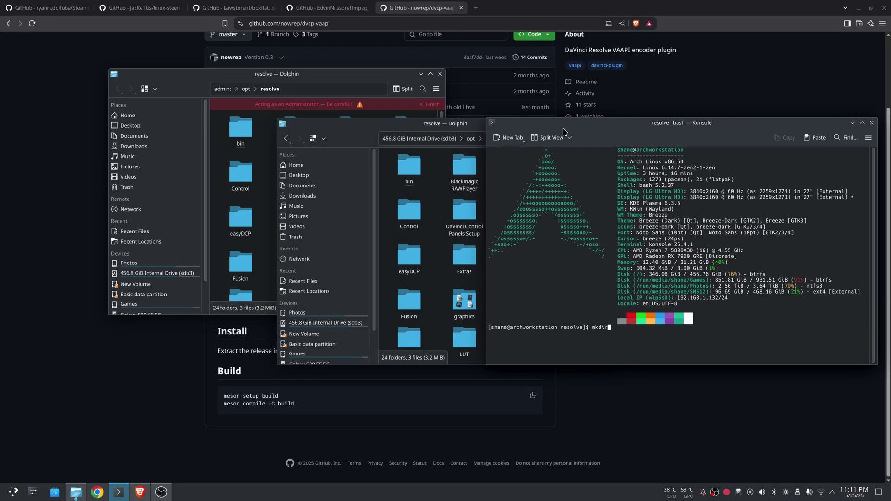
left_click(359, 81)
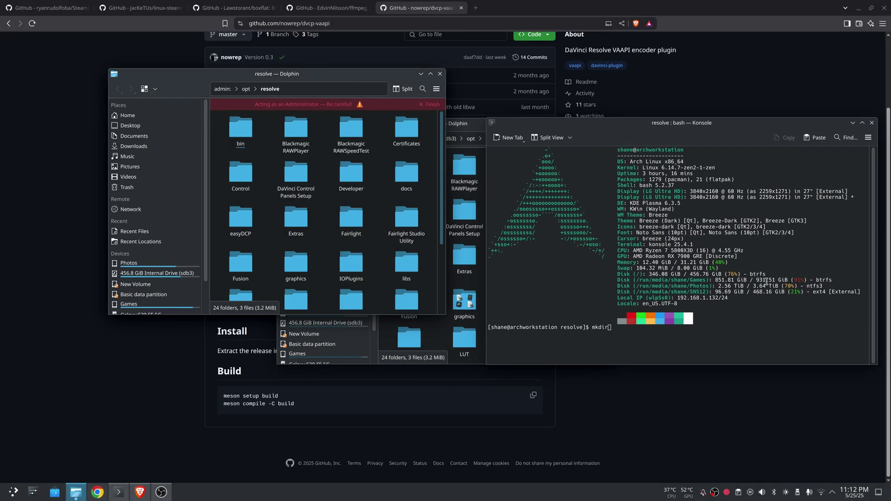
Prefix the command with sudo to create IOPlugins, then close Konsole.
left_click(755, 324)
key("Left")
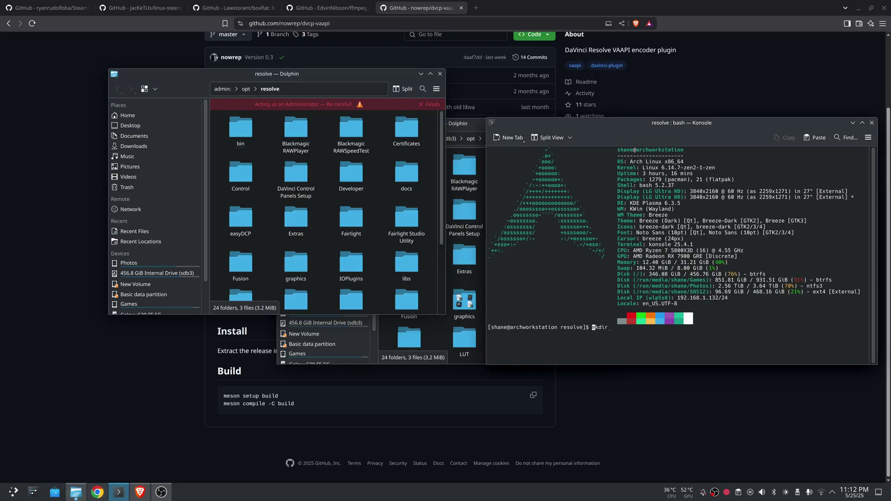
type("sudo")
left_click(871, 122)
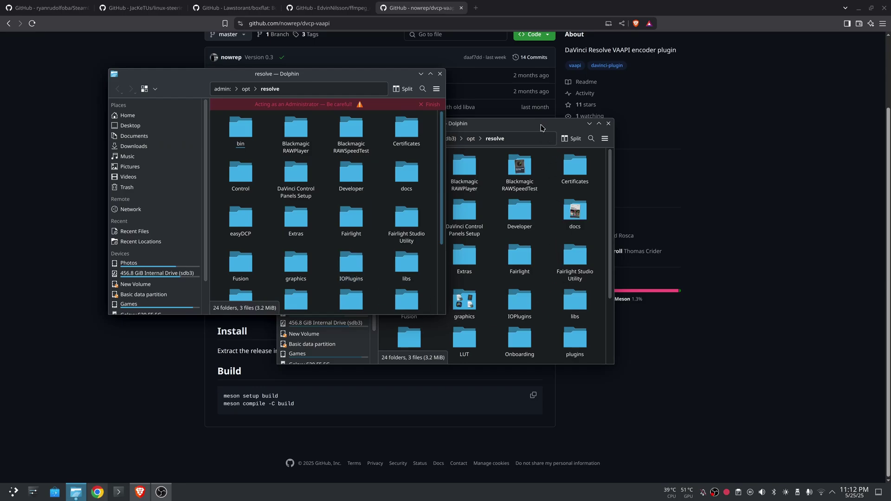
Open the dvcp-vaapi v0.3 release page listing the 8.43 MB vaapi_encoder.dvcp.bundle.zip.
left_click(736, 148)
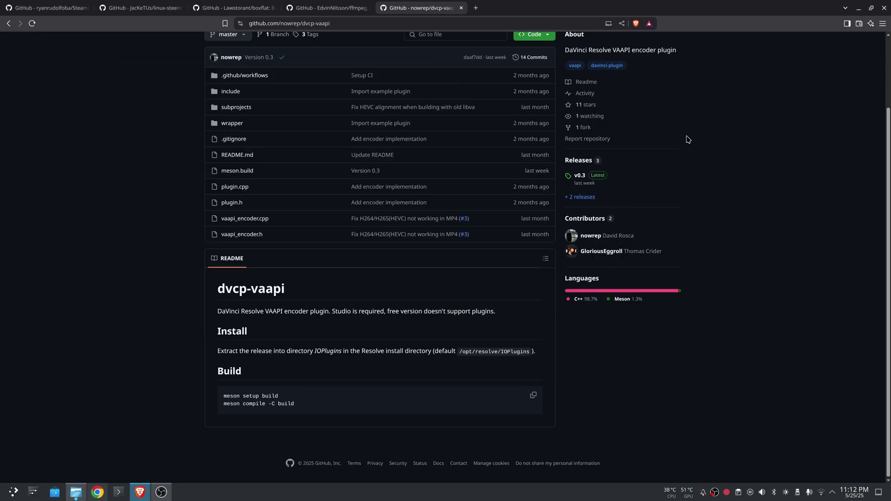
left_click(580, 176)
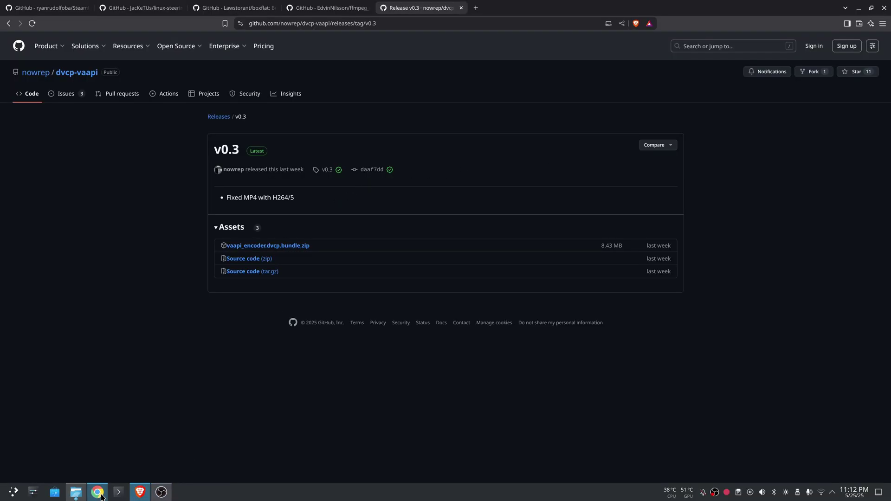
left_click(76, 493)
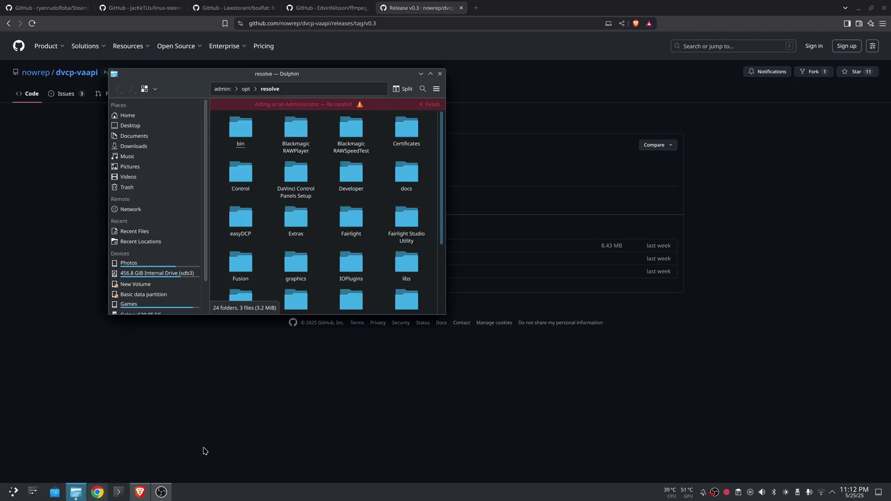
Extract vaapi_encoder.dvcp.bundle.zip here in the Downloads folder.
mouse_move(1, 2)
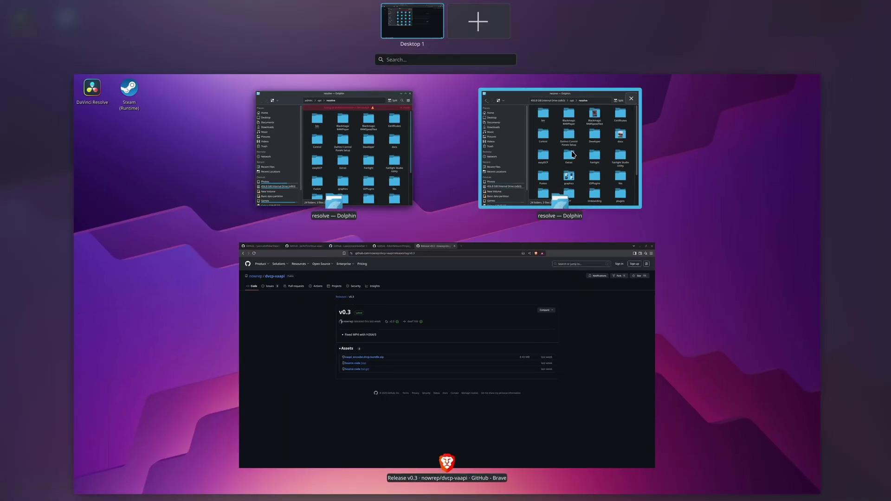
left_click(574, 155)
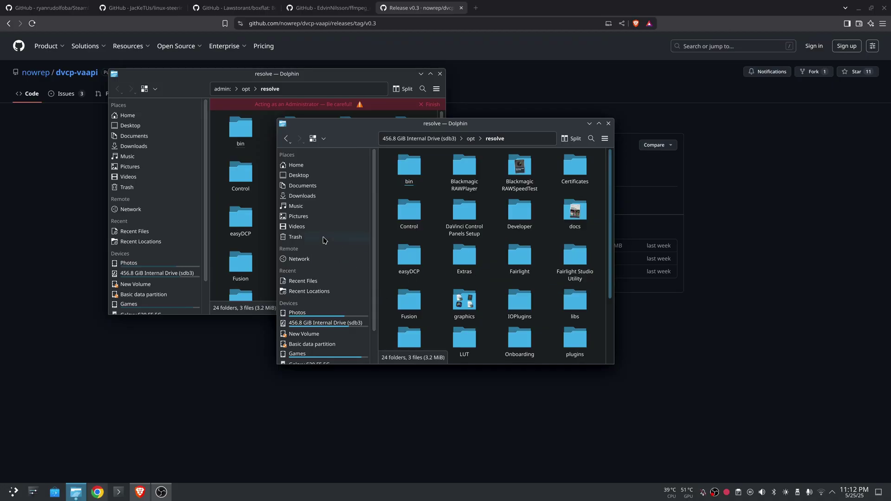
left_click(317, 196)
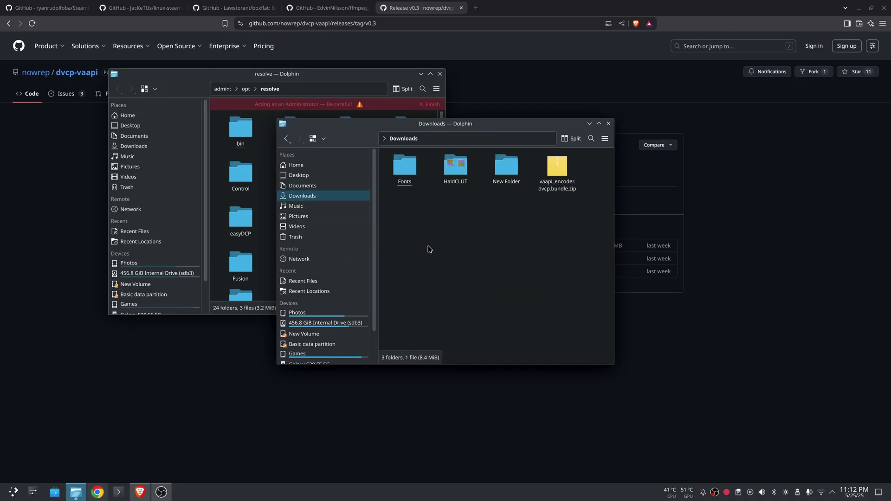
right_click(553, 177)
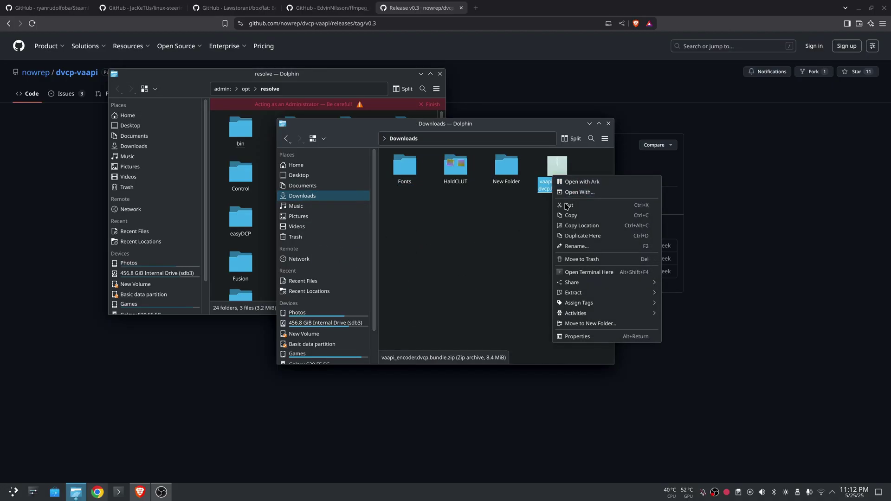
mouse_move(589, 293)
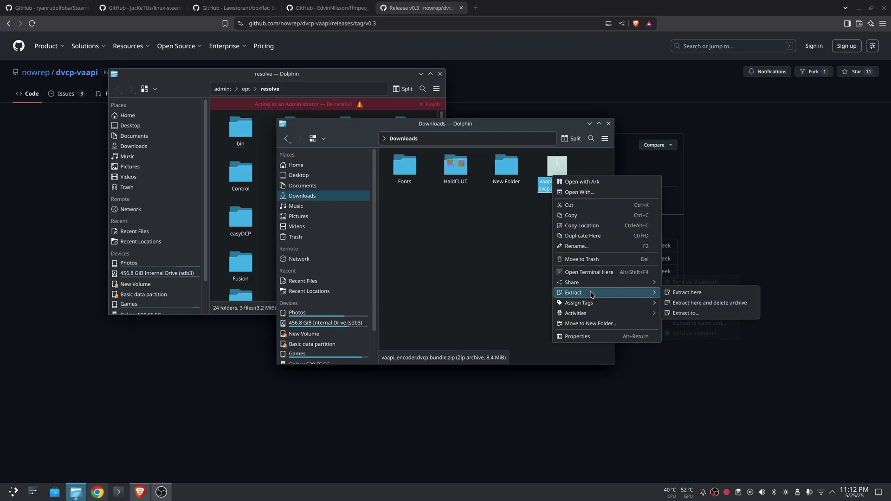
left_click(686, 293)
Browse into the extracted bundle's Contents and Linux-x86-64 folders, then back to Contents.
left_click_drag(511, 130, 768, 95)
double_click(837, 133)
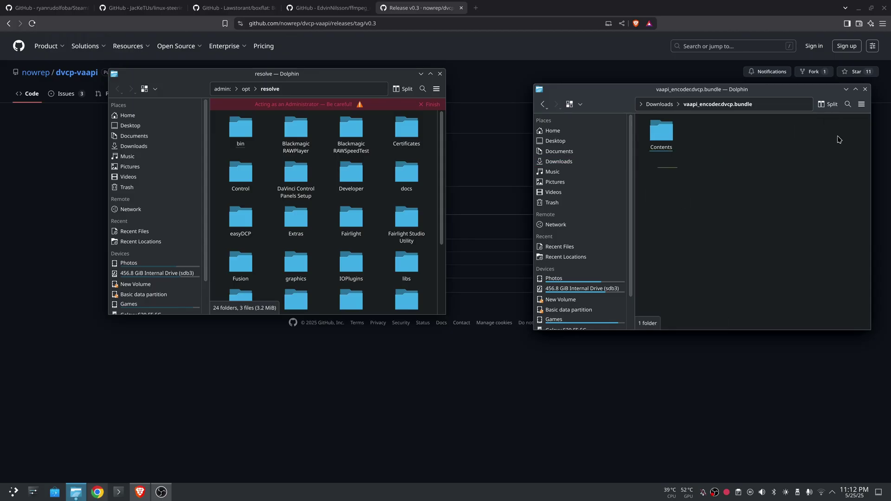
left_click(662, 138)
double_click(662, 138)
double_click(661, 135)
left_click(732, 105)
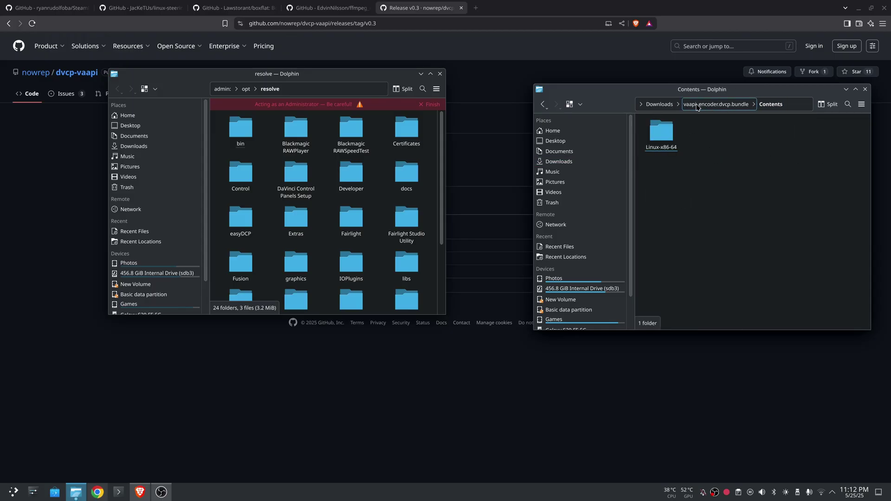
Copy the extracted vaapi_encoder.dvcp.bundle folder from Downloads.
left_click(659, 104)
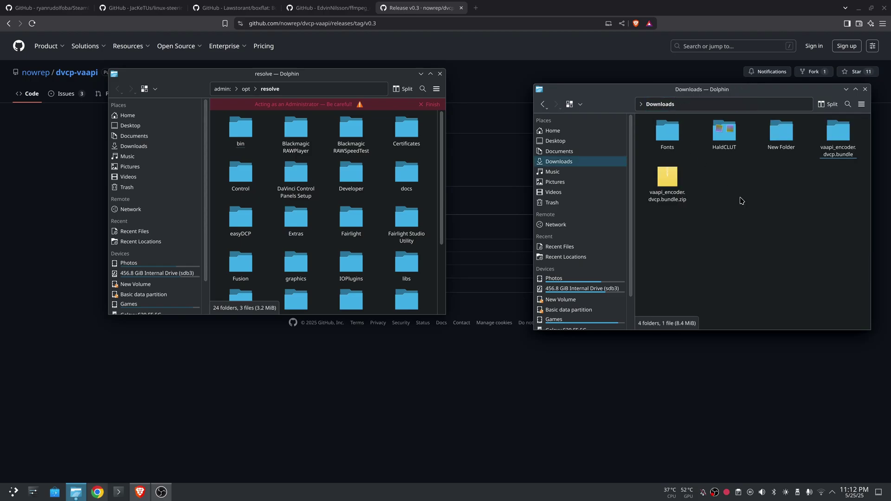
right_click(838, 139)
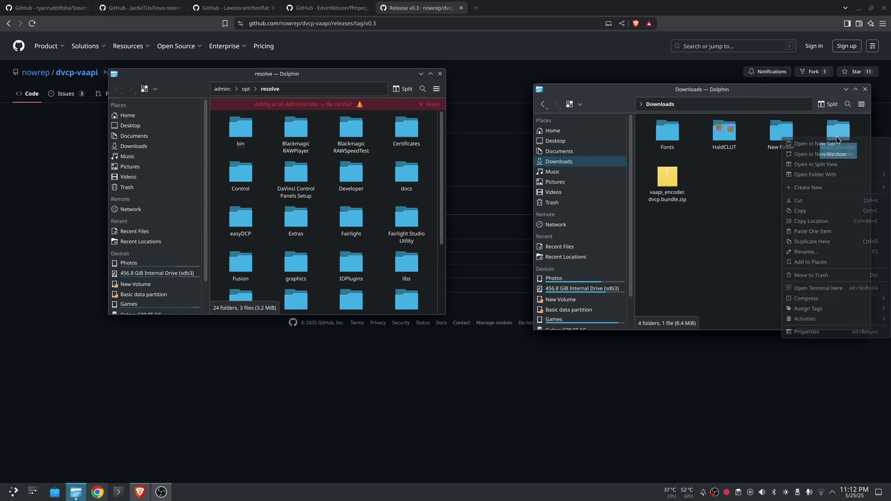
left_click(809, 217)
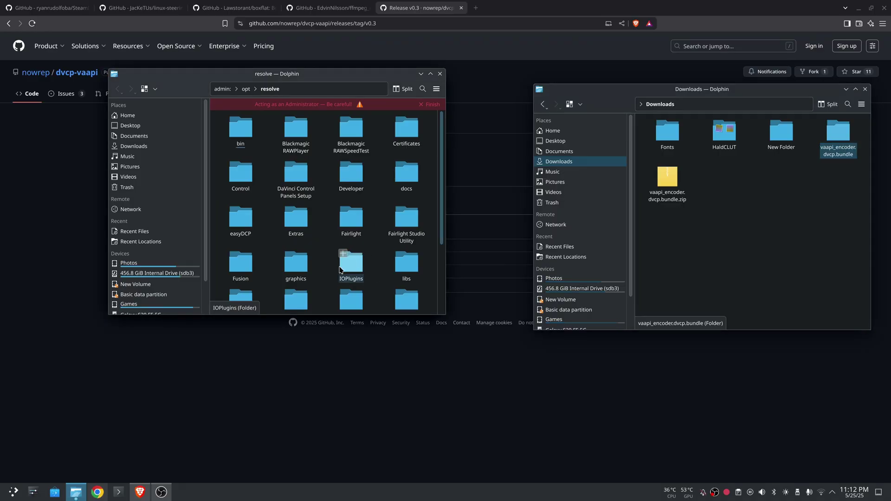
Paste the bundle into /opt/resolve/IOPlugins, merging folders and overwriting all existing files.
double_click(351, 265)
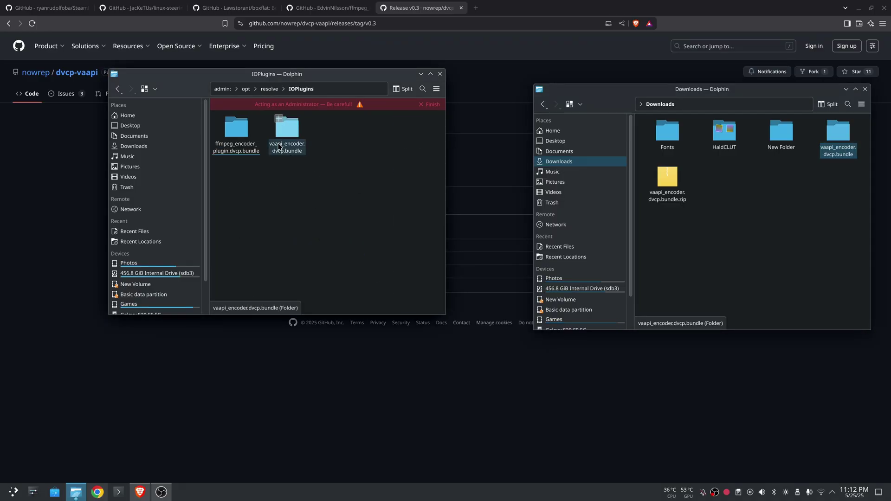
right_click(300, 224)
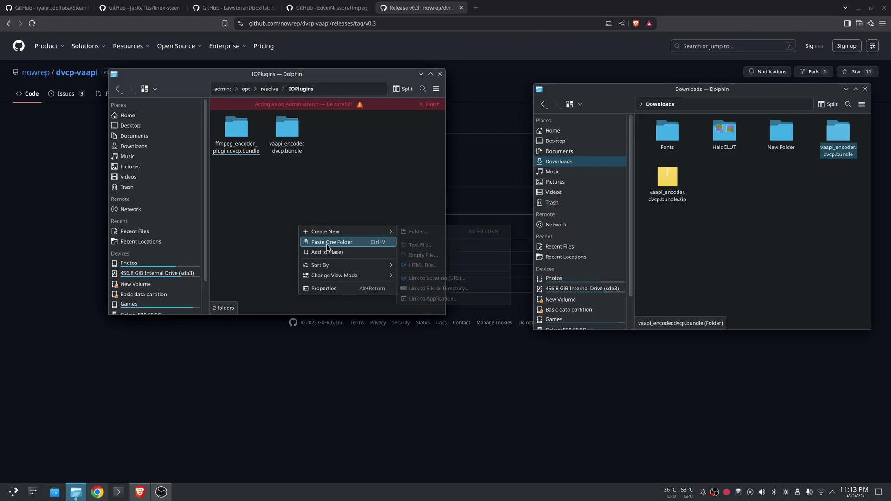
left_click(327, 244)
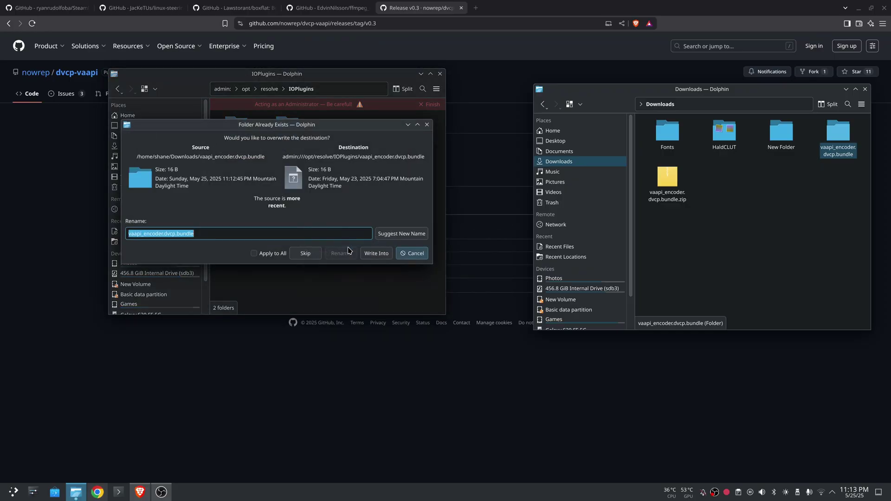
left_click(255, 253)
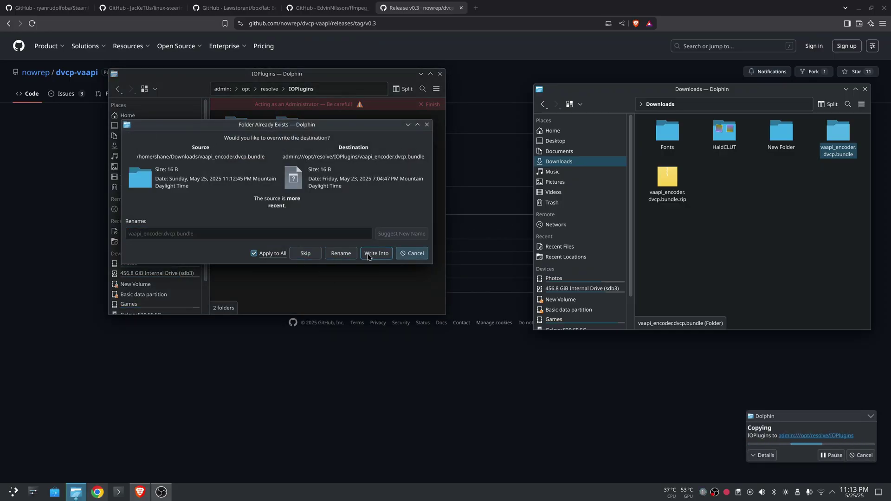
left_click(370, 257)
left_click(243, 251)
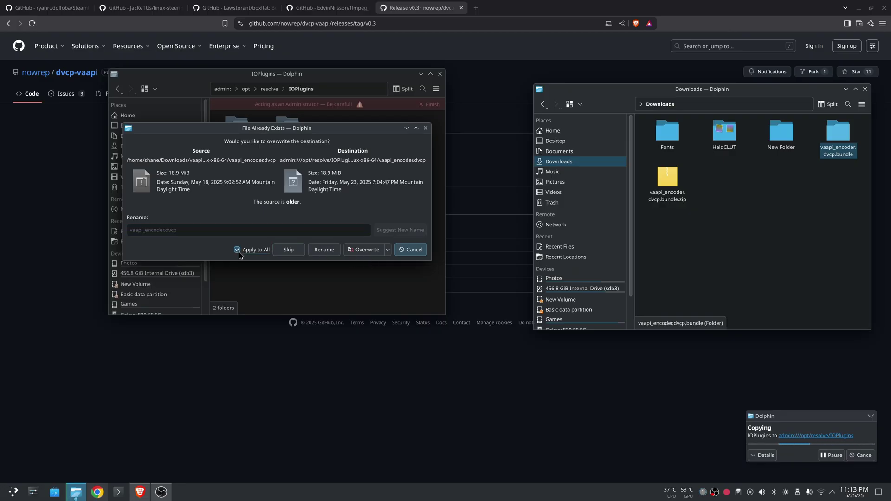
left_click(365, 250)
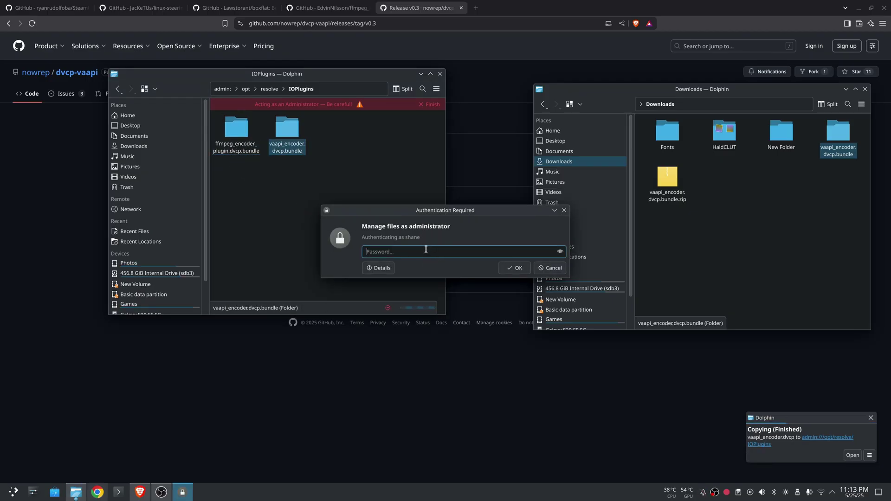
Authorize the copy with the administrator password and close the Downloads window.
type("••••••••••")
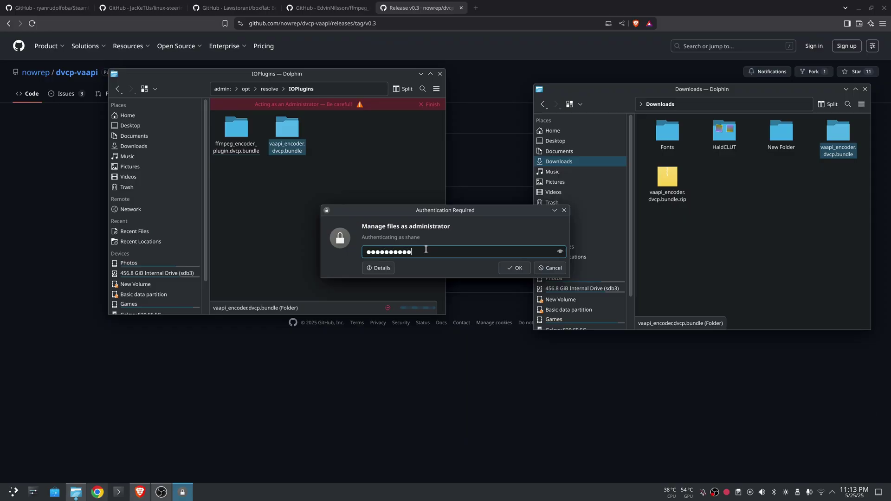
key("Return")
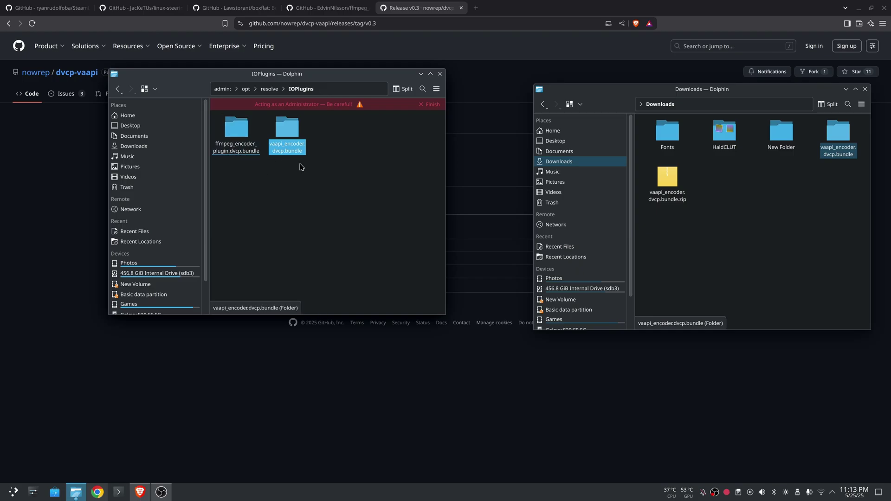
left_click(865, 89)
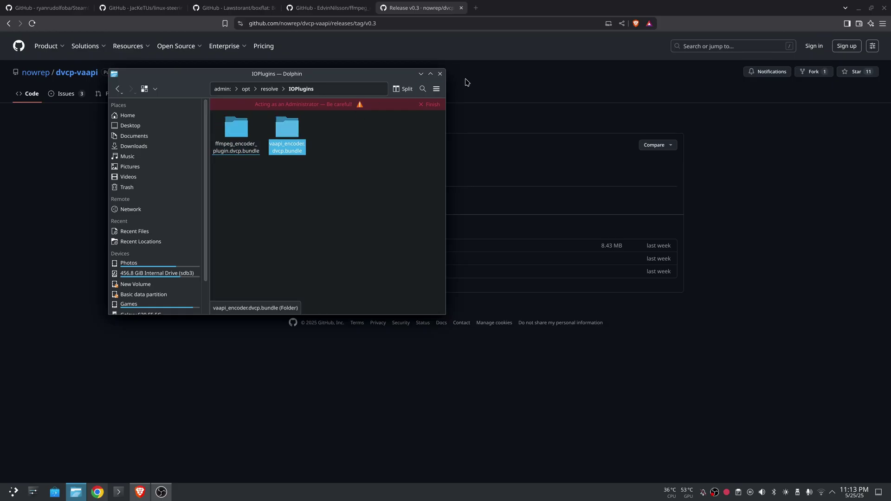
Return to the ffmpeg_encoder_plugin README and read its H.264, H.265 and AV1 encoders and Linux installation steps.
left_click(442, 74)
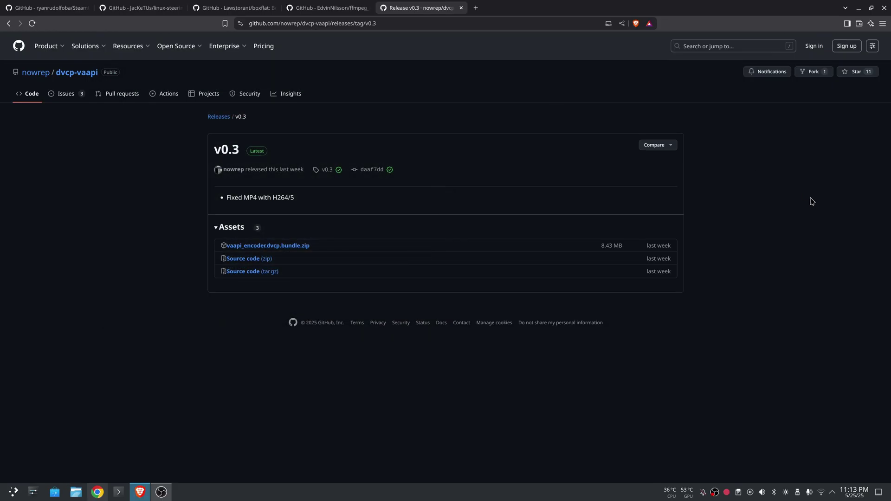
left_click(333, 11)
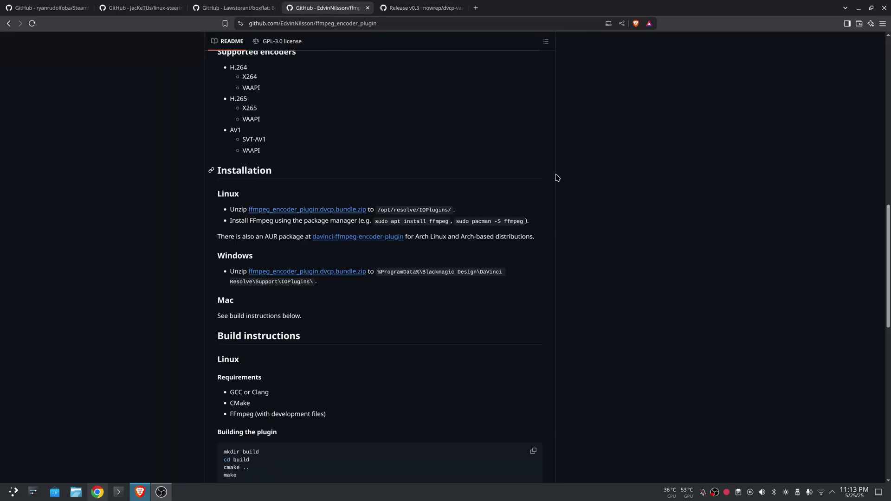
scroll(581, 195, "up", 15)
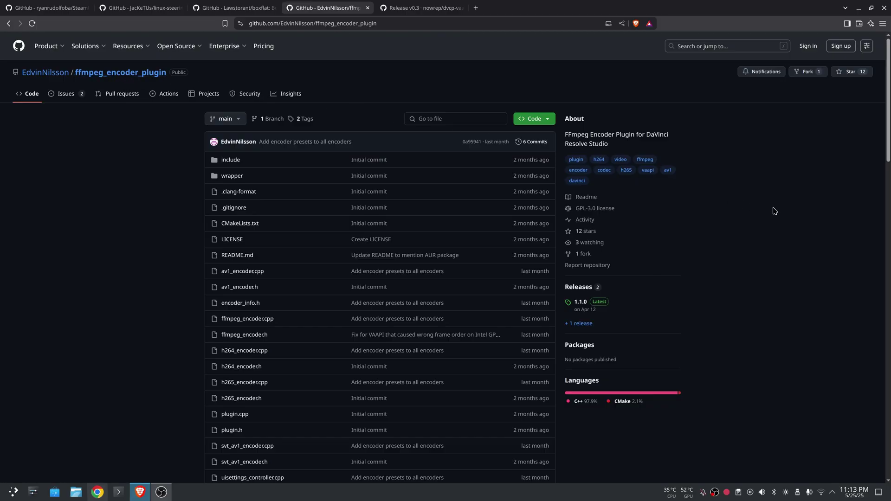
scroll(775, 211, "down", 5)
scroll(762, 209, "up", 2)
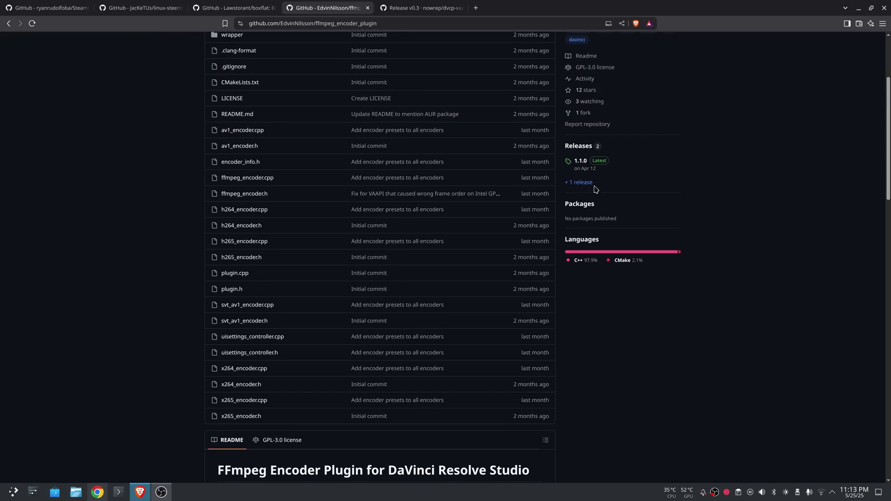
scroll(742, 177, "down", 3)
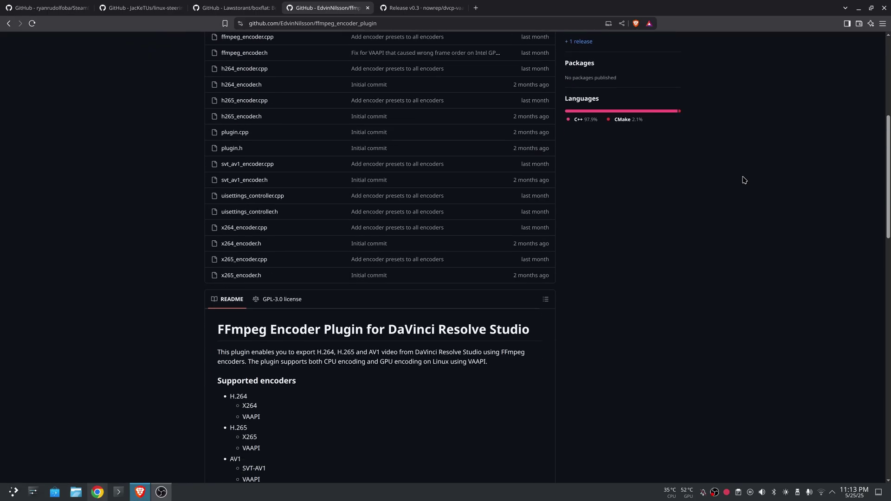
scroll(743, 180, "down", 3)
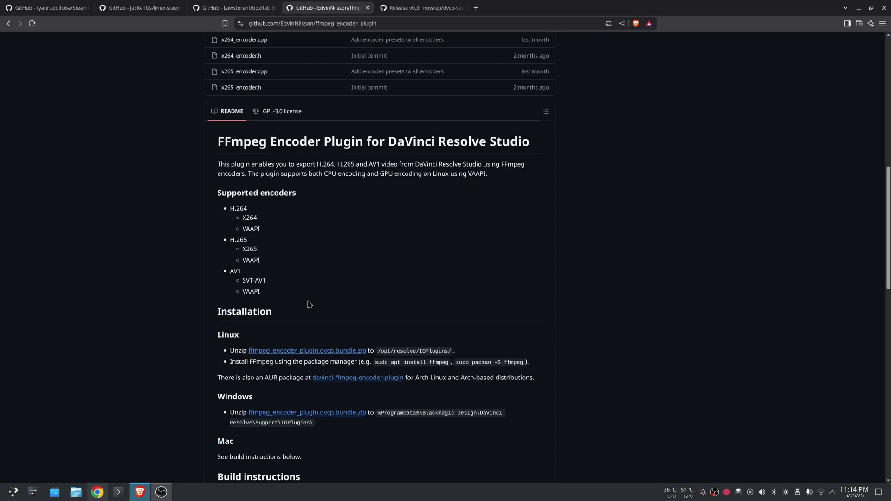
scroll(511, 318, "down", 2)
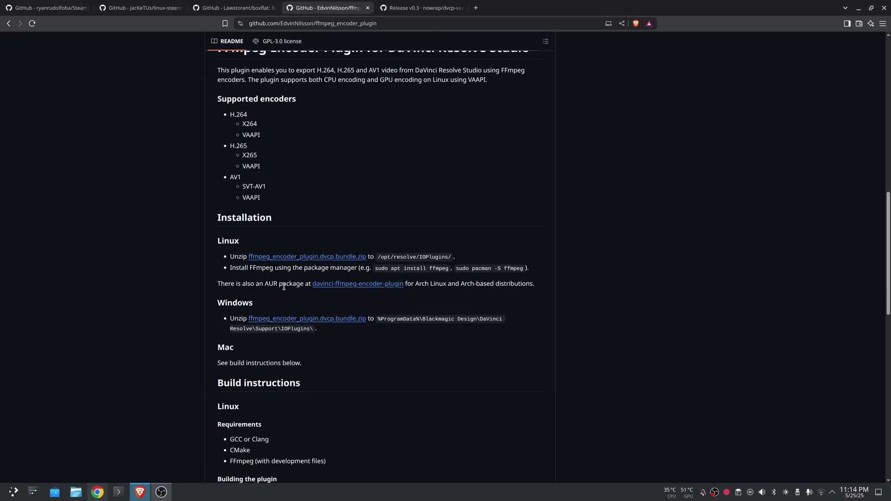
Open the davinci-ffmpeg-encoder-plugin AUR page, then launch Konsole and move its window aside.
left_click(363, 285)
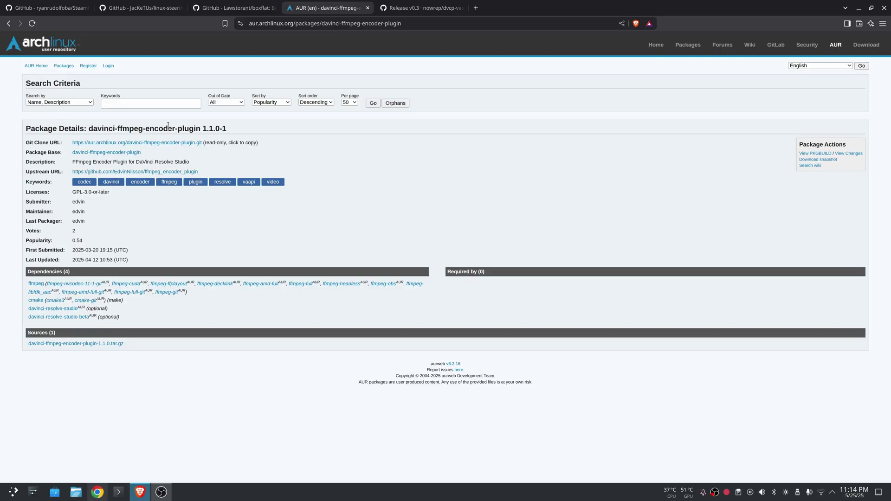
left_click(118, 493)
left_click_drag(516, 125, 686, 111)
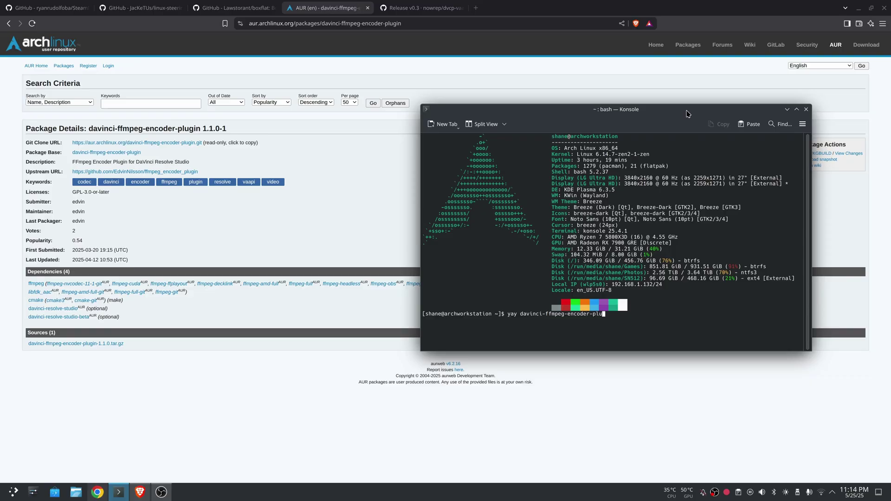
Run yay davinci-ffmpeg-encoder-plugin, see 1.1.0-1 is already installed, and close Konsole.
key("Return")
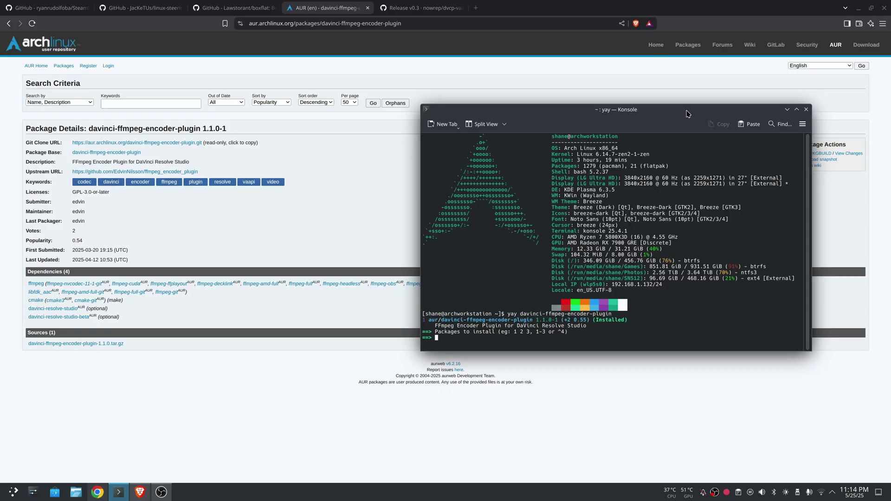
left_click(806, 109)
left_click(613, 297)
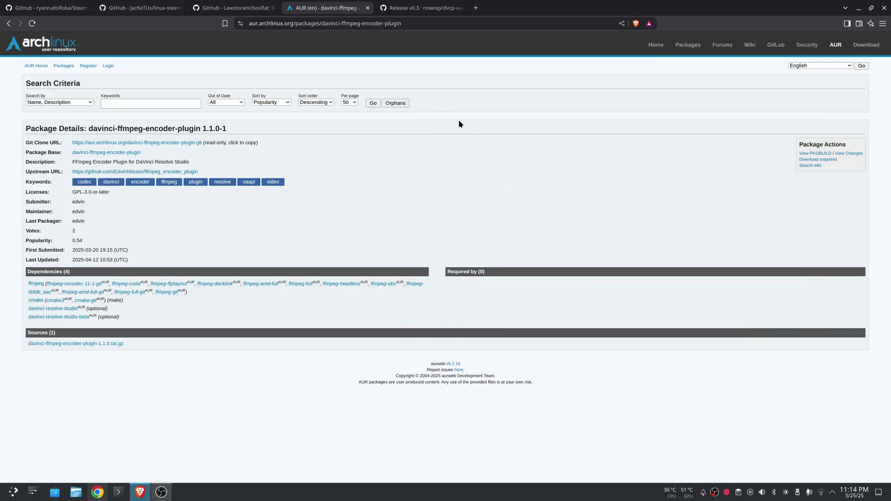
Close Brave and relaunch DaVinci Resolve Studio from its desktop icon.
left_click(420, 9)
key("alt+F4")
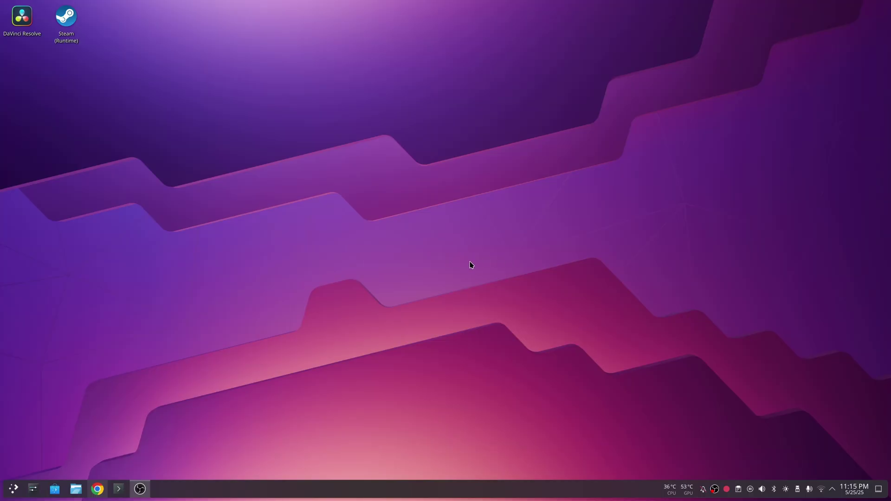
double_click(26, 22)
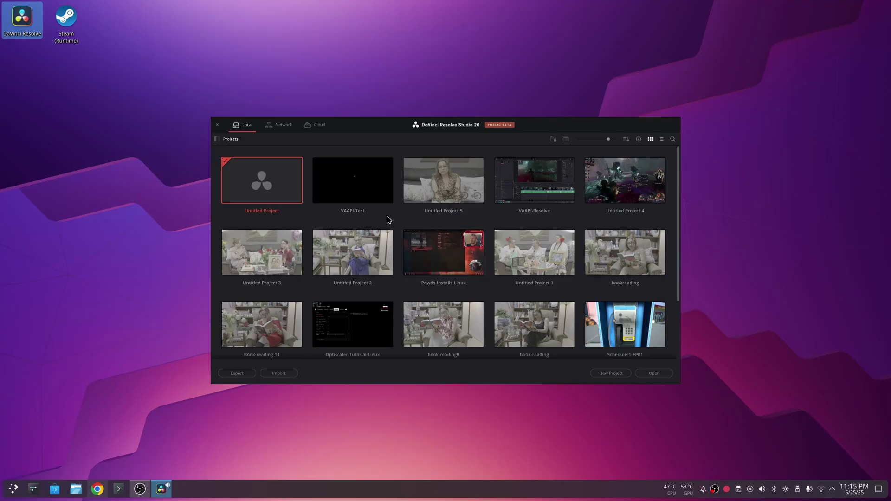
Open the VAAPI-Test project and keep QuickTime as the render format on the Deliver page.
double_click(378, 195)
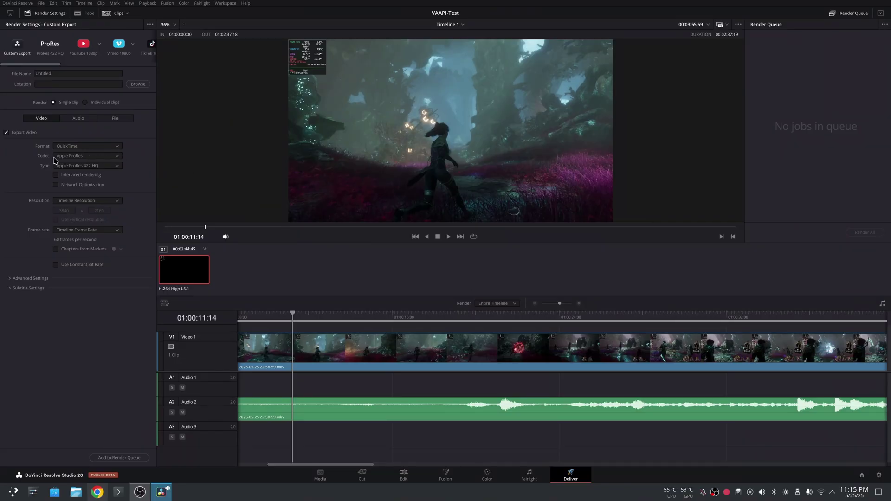
left_click(113, 156)
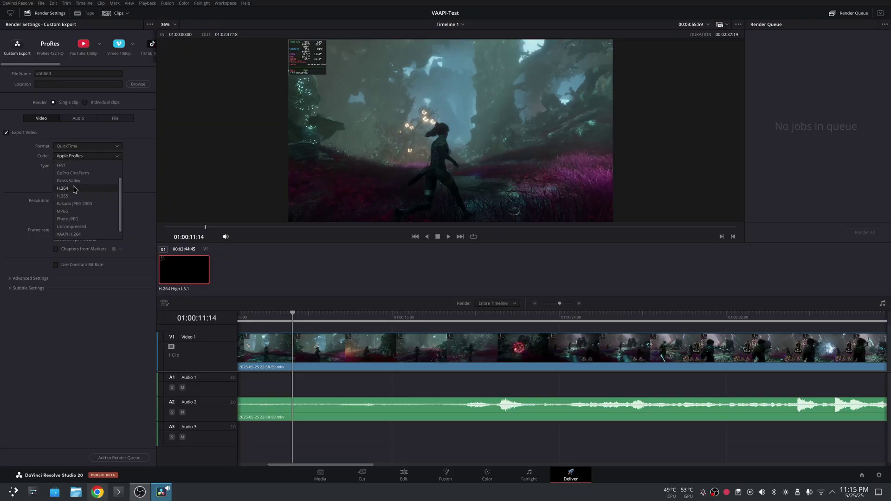
left_click(93, 211)
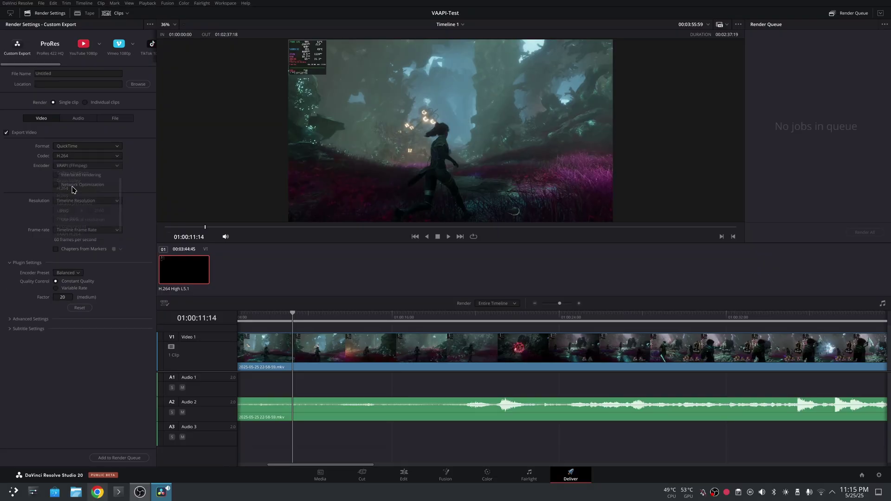
left_click(117, 146)
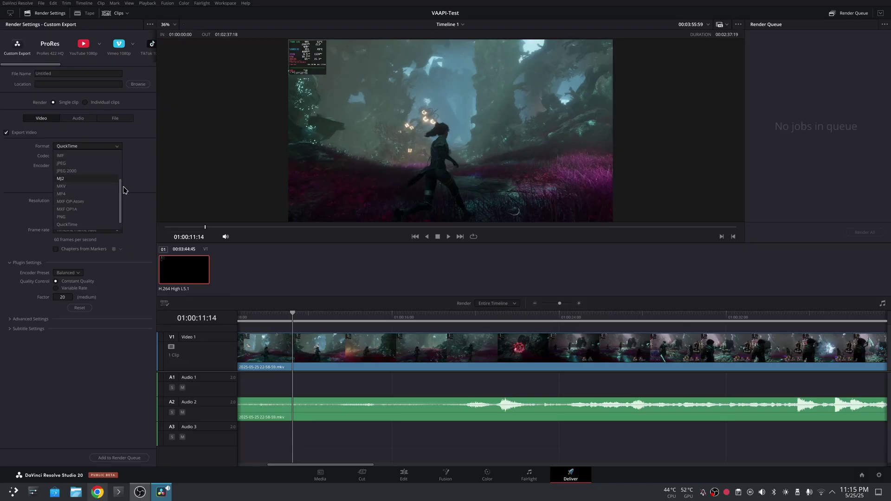
scroll(121, 203, "down", 1)
left_click(156, 159)
Set the codec to H.265 and the encoder to VAAPI (FFmpeg).
left_click(113, 157)
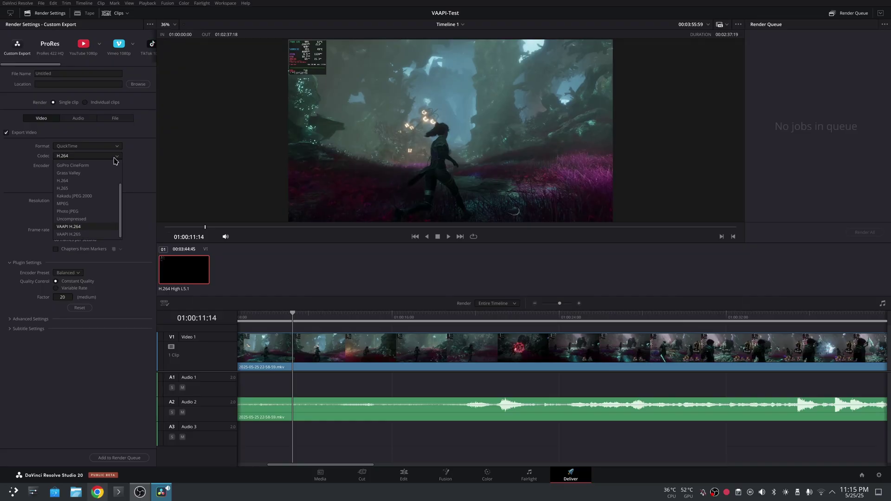
scroll(116, 169, "up", 2)
left_click(76, 219)
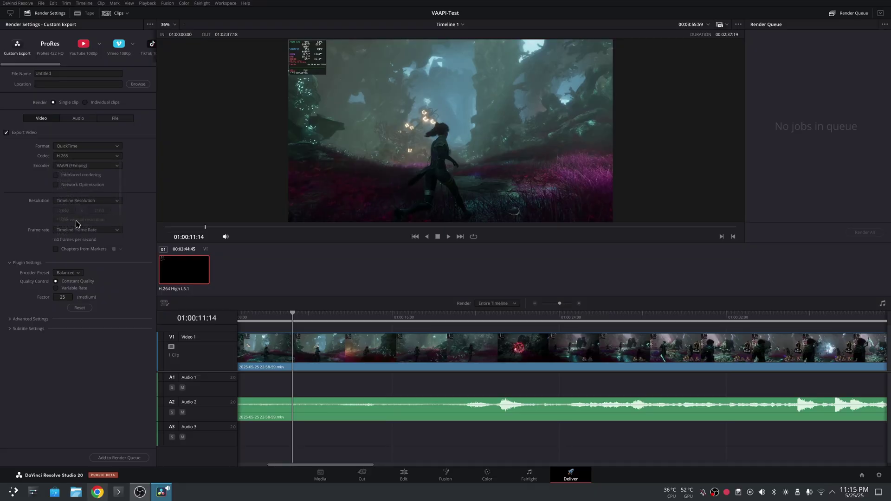
left_click(117, 169)
left_click(95, 186)
left_click(117, 169)
left_click(91, 176)
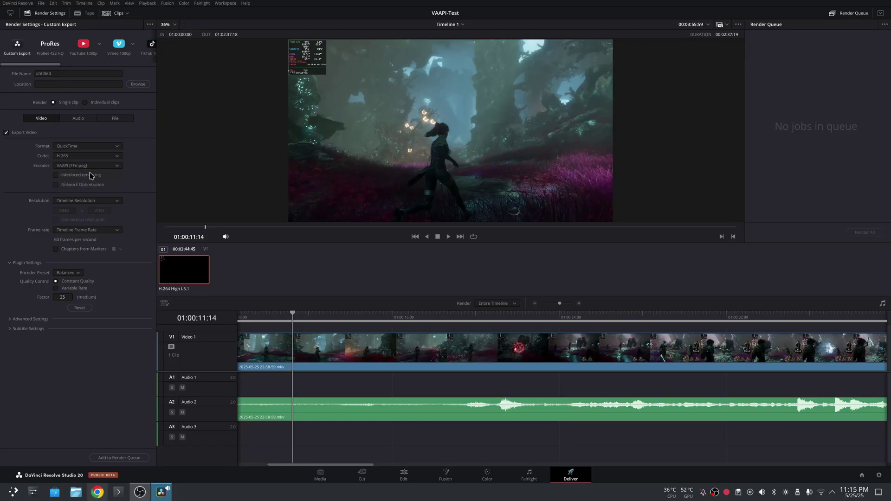
Switch the format to MP4, keep VAAPI (FFmpeg) over SVT-AV1, and choose the VAAPI AV1 codec.
left_click(117, 149)
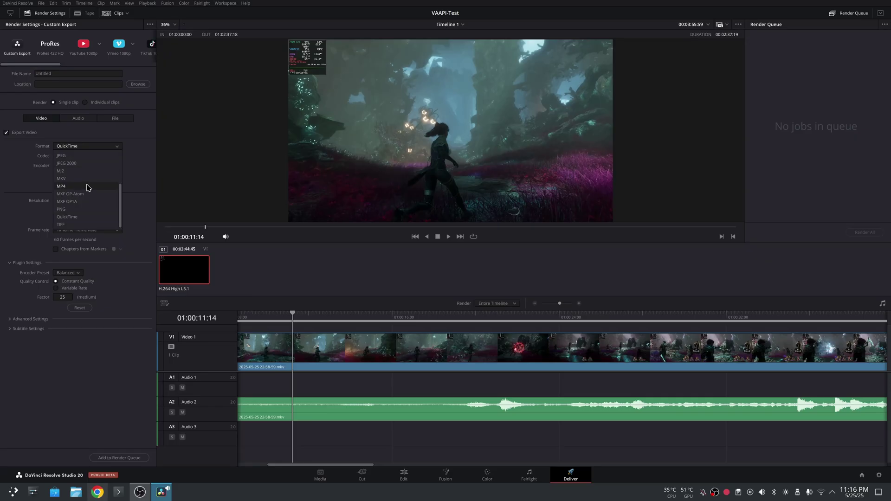
left_click(77, 187)
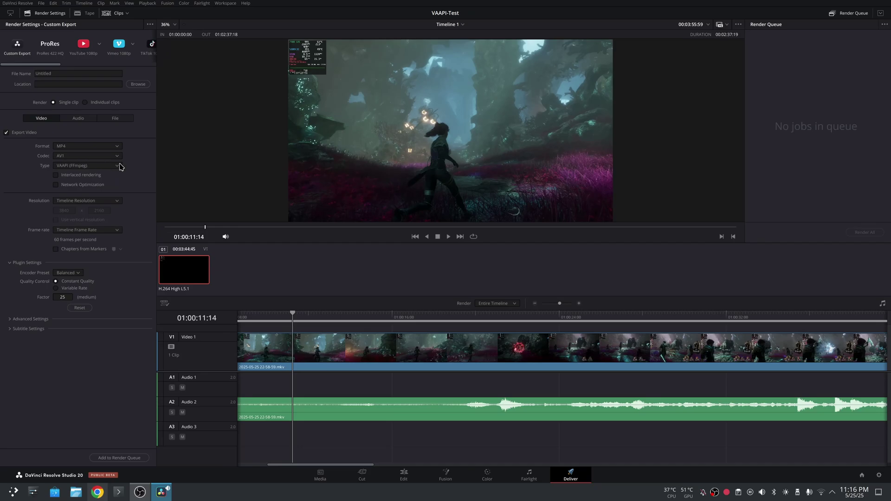
left_click(118, 168)
left_click(76, 184)
left_click(117, 169)
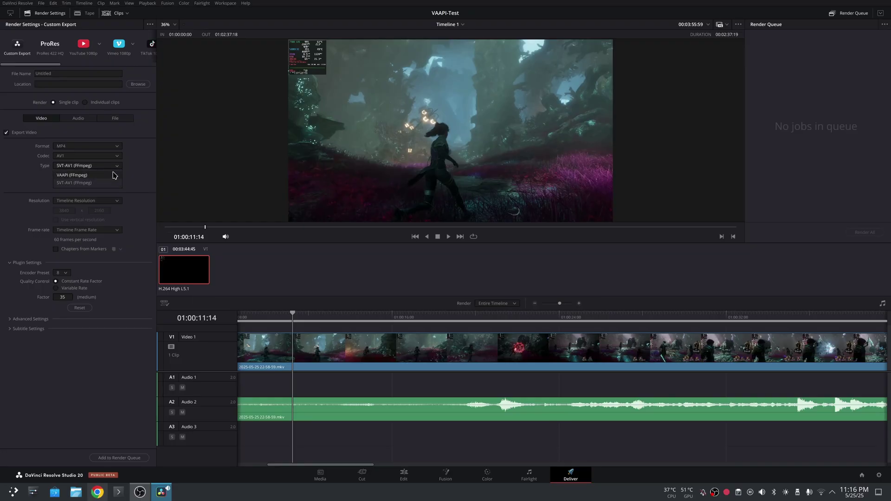
left_click(90, 177)
left_click(116, 157)
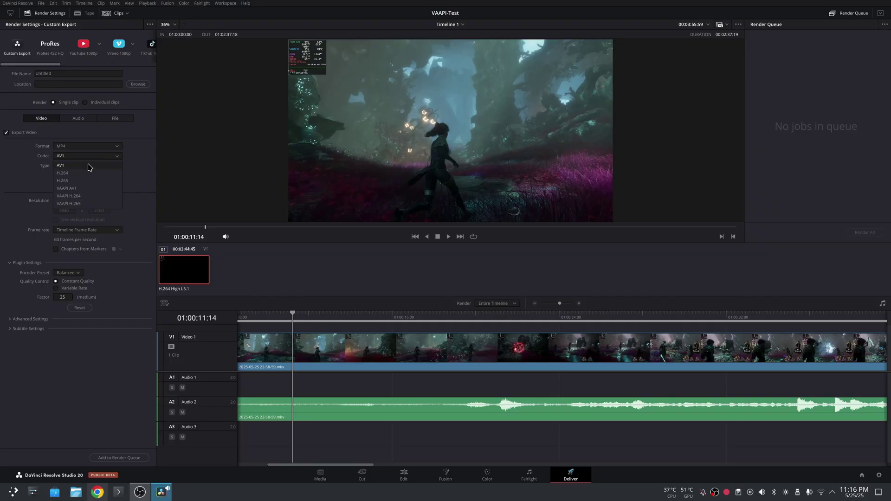
left_click(87, 190)
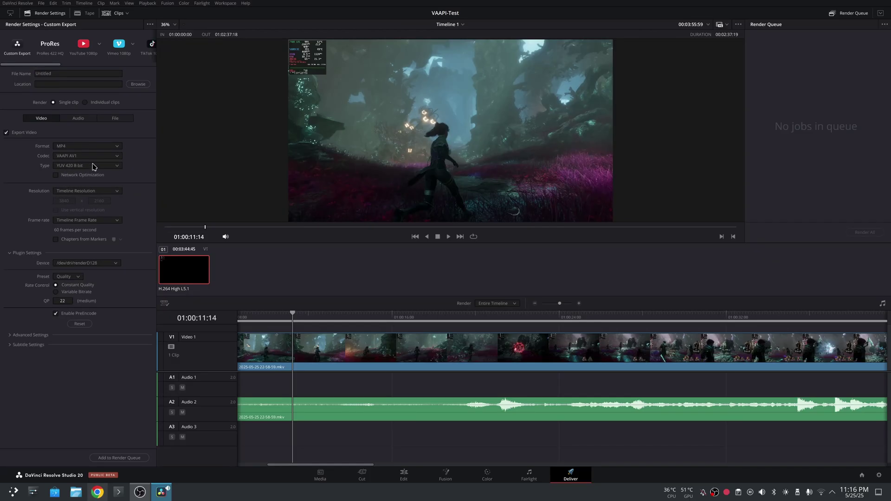
left_click(117, 155)
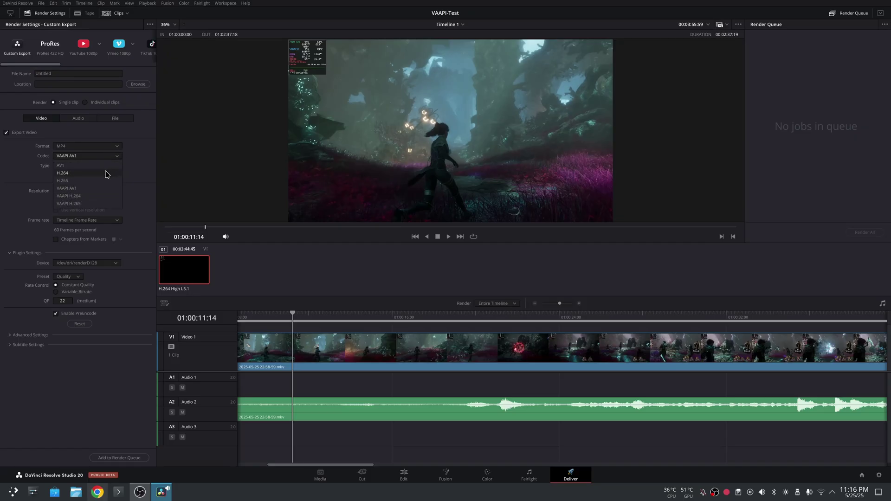
left_click(81, 172)
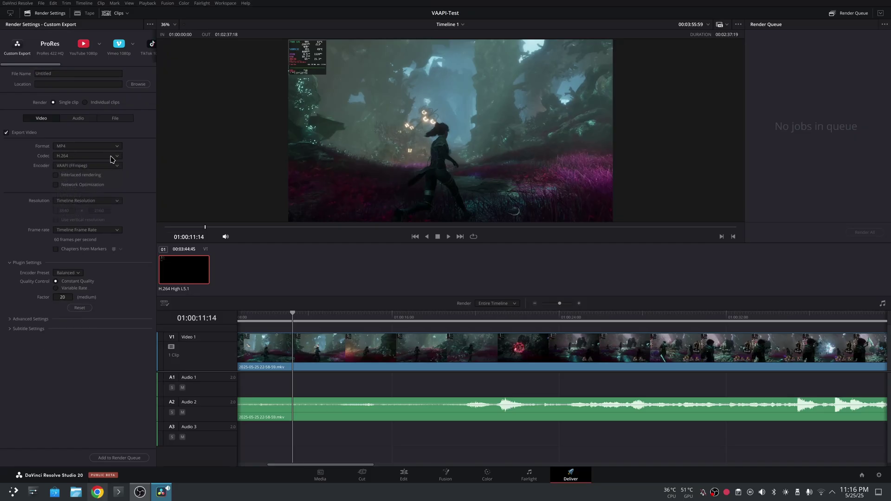
left_click(109, 159)
left_click(88, 166)
left_click(114, 166)
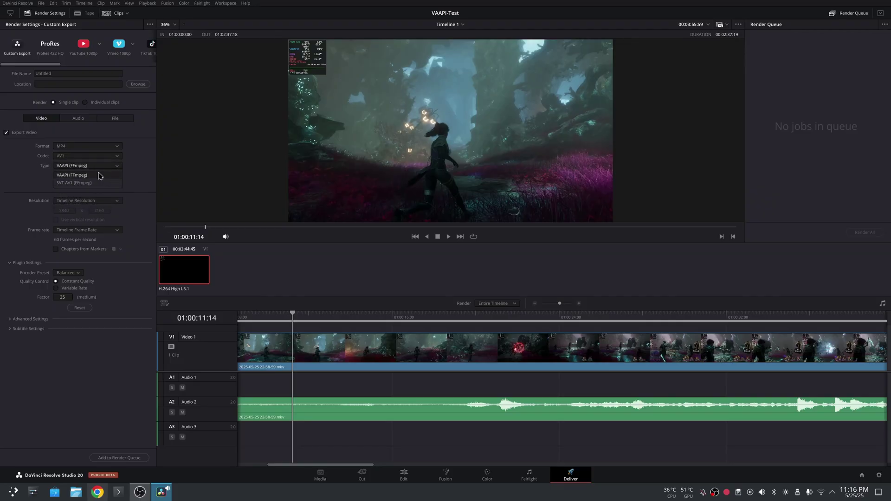
left_click(137, 166)
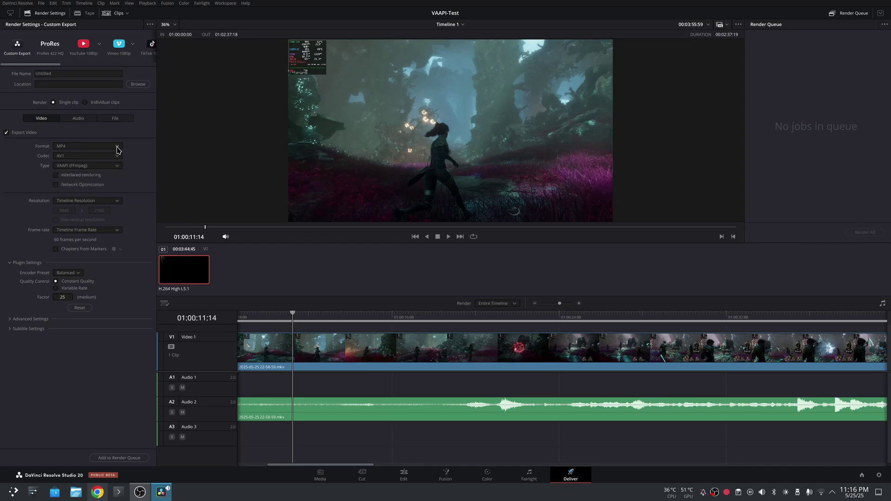
left_click(116, 157)
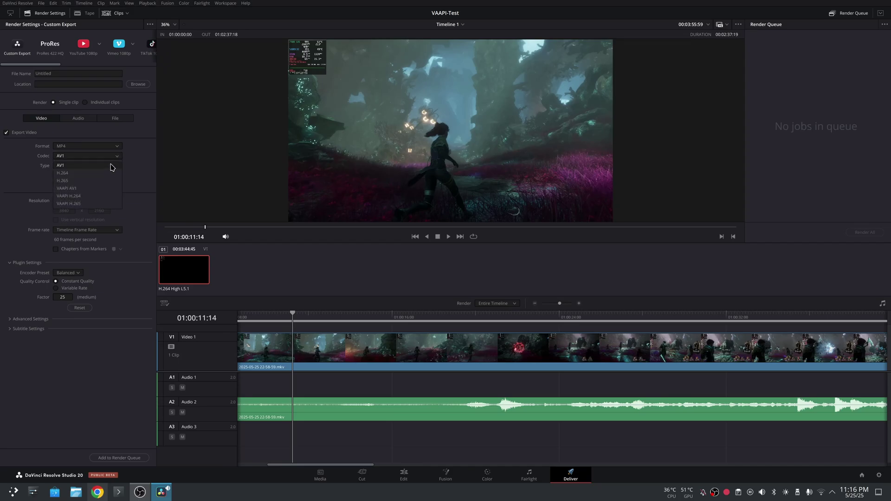
left_click(112, 166)
left_click(115, 169)
left_click(116, 160)
left_click(116, 160)
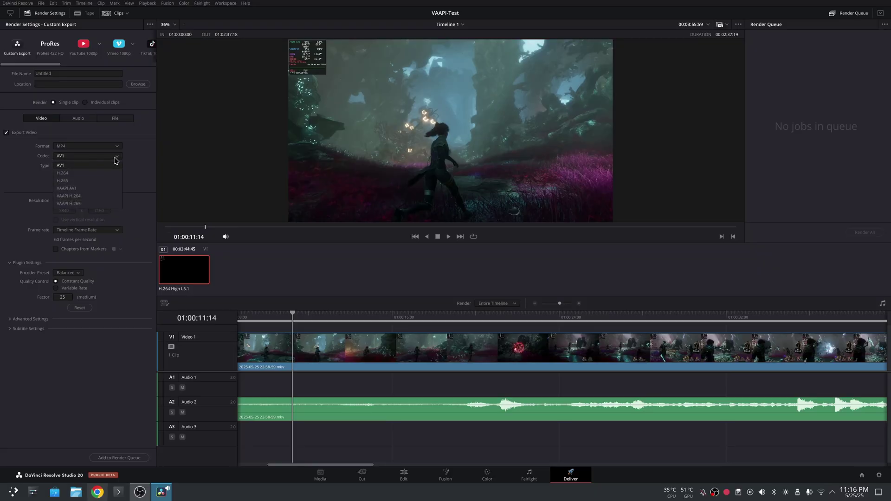
left_click(93, 188)
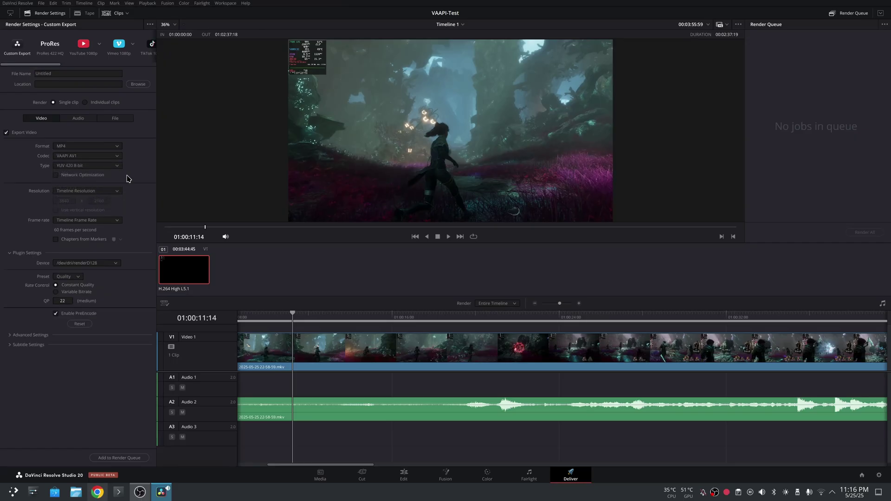
left_click(112, 167)
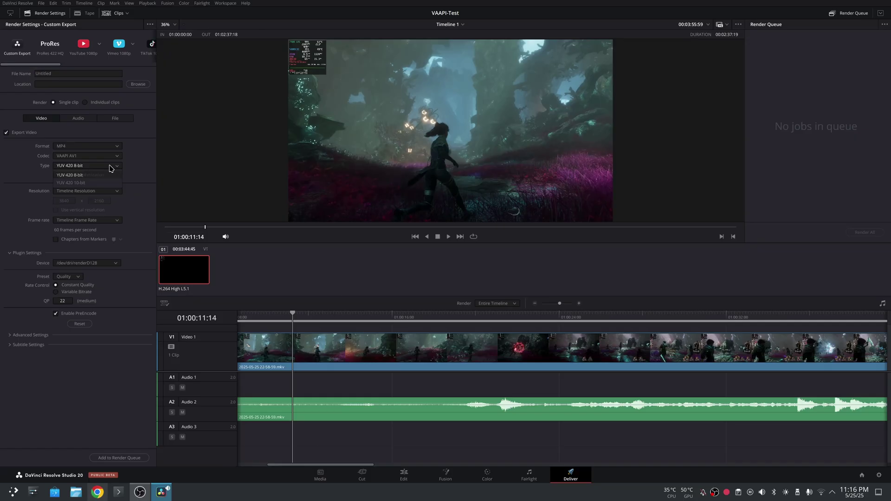
left_click(88, 183)
left_click(115, 168)
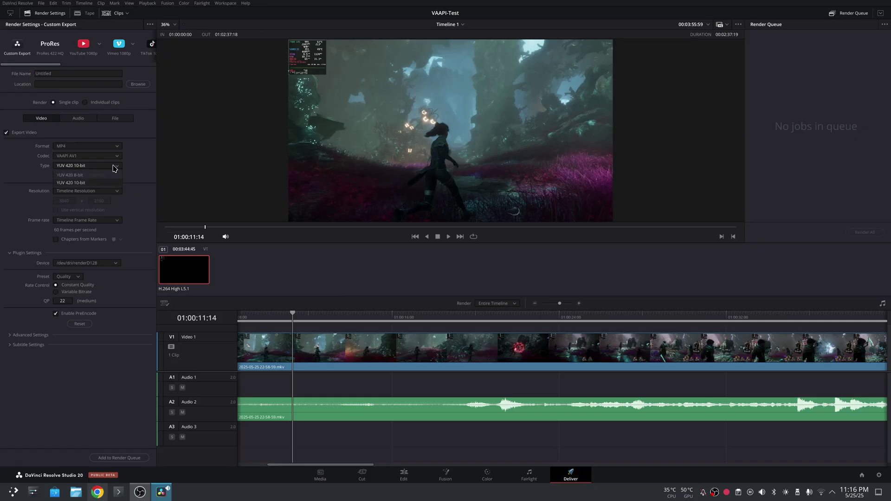
left_click(90, 175)
left_click(114, 166)
left_click(104, 182)
left_click(118, 166)
left_click(104, 176)
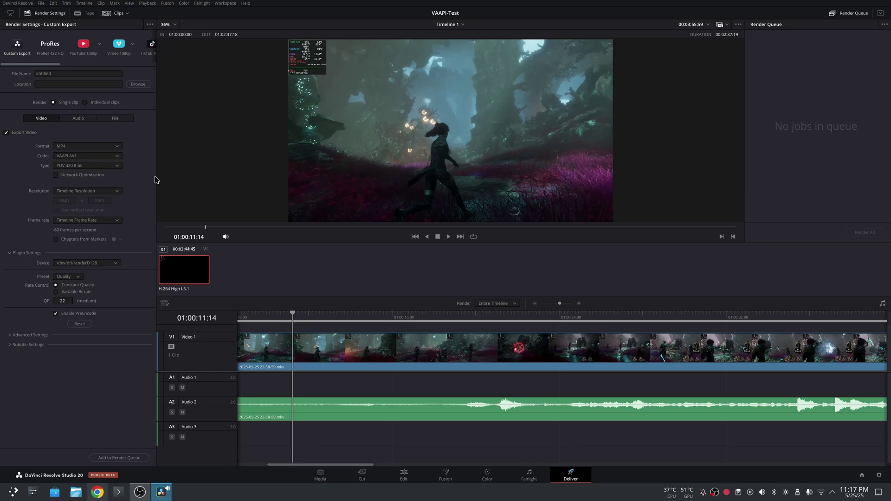
left_click(116, 166)
left_click(103, 182)
left_click(116, 166)
left_click(108, 175)
left_click(117, 158)
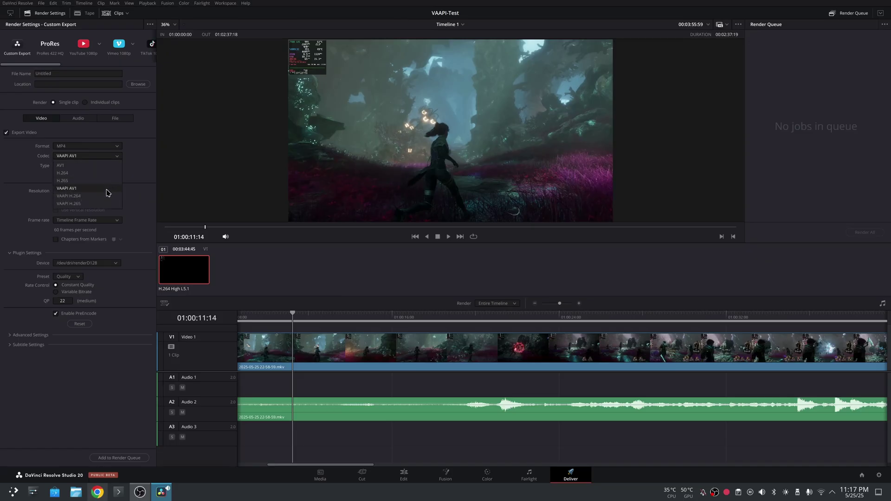
left_click(92, 188)
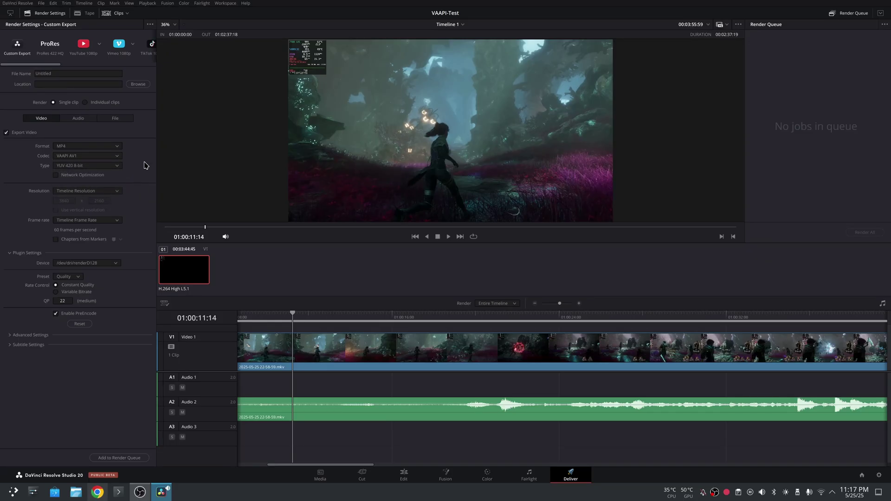
left_click(117, 157)
Set QuickTime format with the H.265 codec and VAAPI (FFmpeg) encoder, YUV 420 8-bit.
left_click(119, 156)
left_click(117, 147)
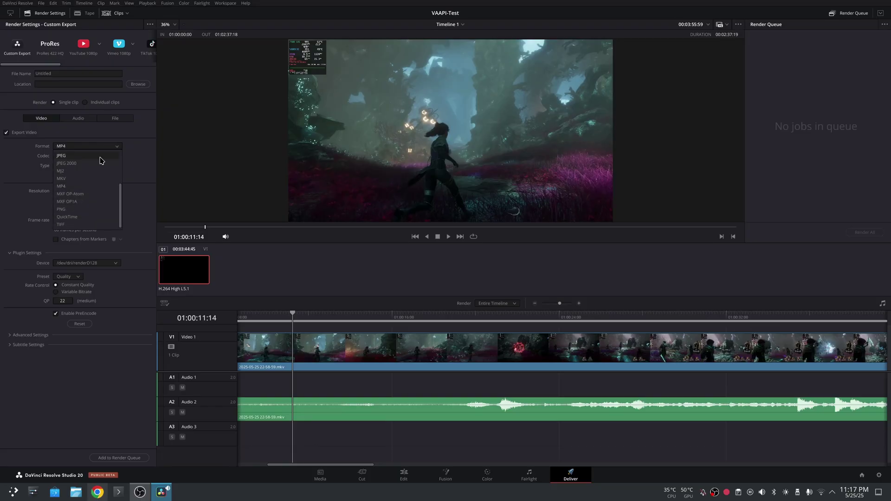
left_click(71, 218)
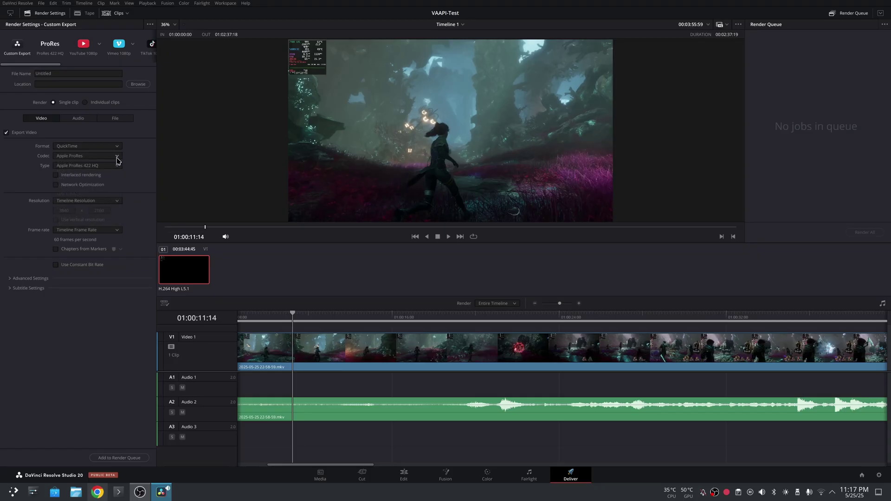
left_click(118, 157)
scroll(93, 206, "down", 3)
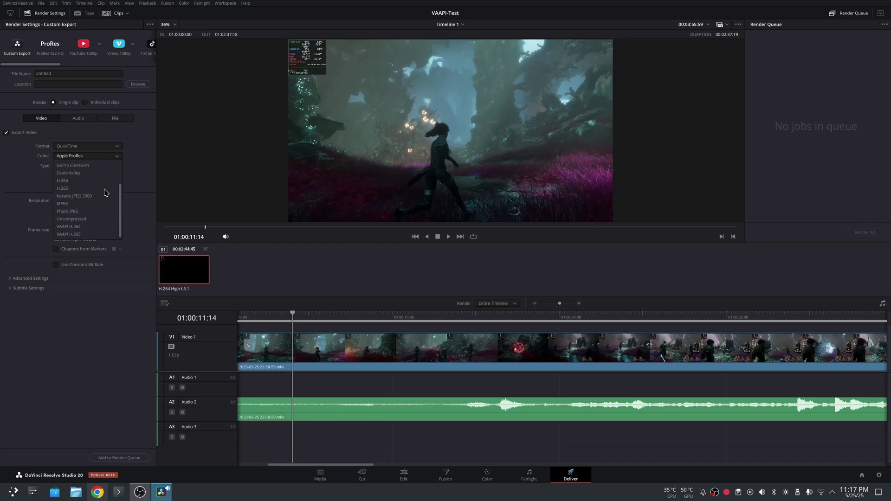
left_click(88, 236)
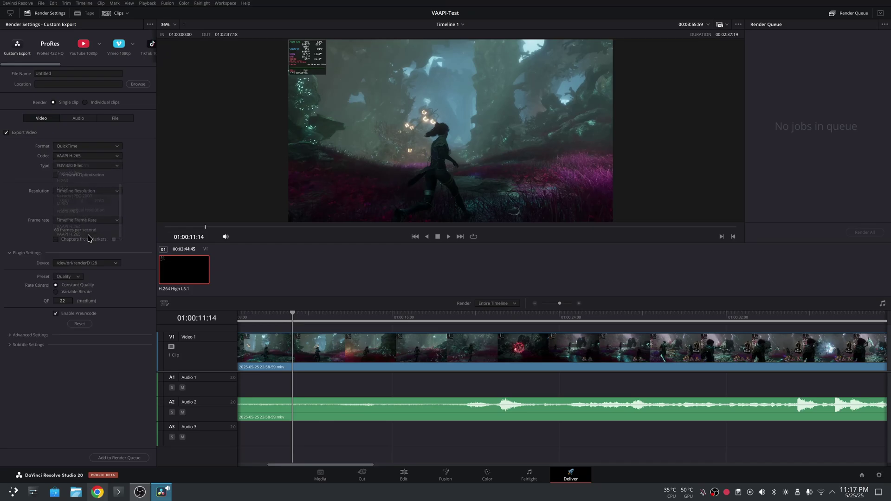
left_click(116, 166)
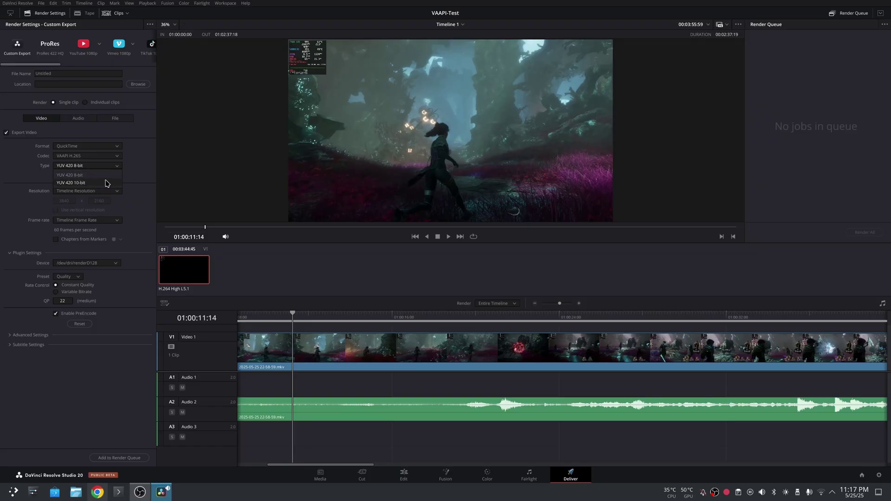
left_click(117, 160)
left_click(117, 158)
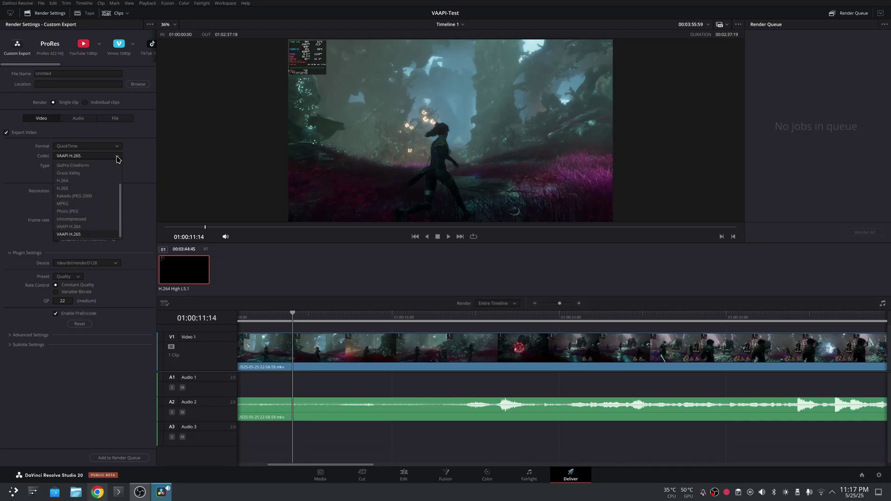
left_click(89, 189)
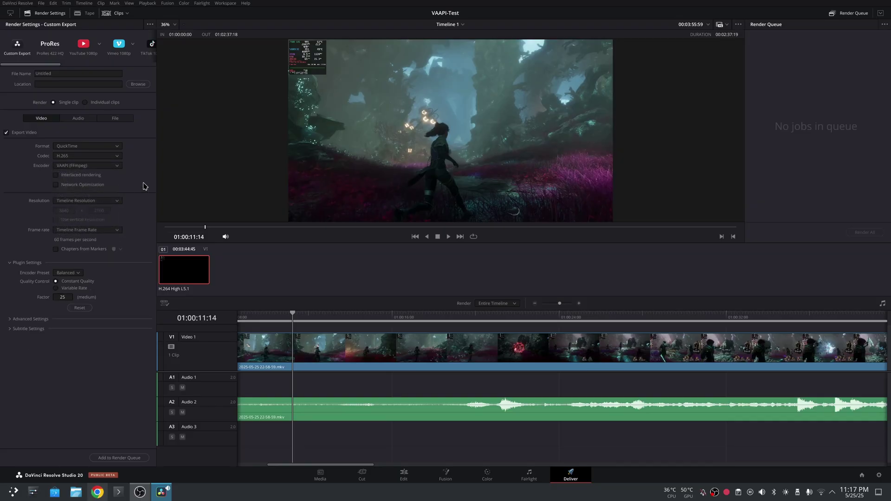
left_click(116, 167)
left_click(135, 174)
Set the encoder preset to Quality with factor 20, then view the Audio settings.
left_click(80, 276)
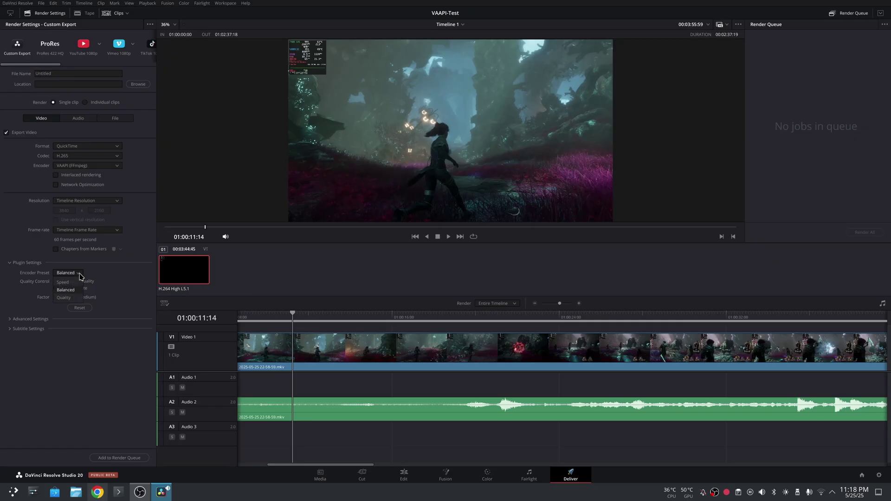
left_click(64, 297)
left_click(63, 297)
type("20")
left_click(73, 120)
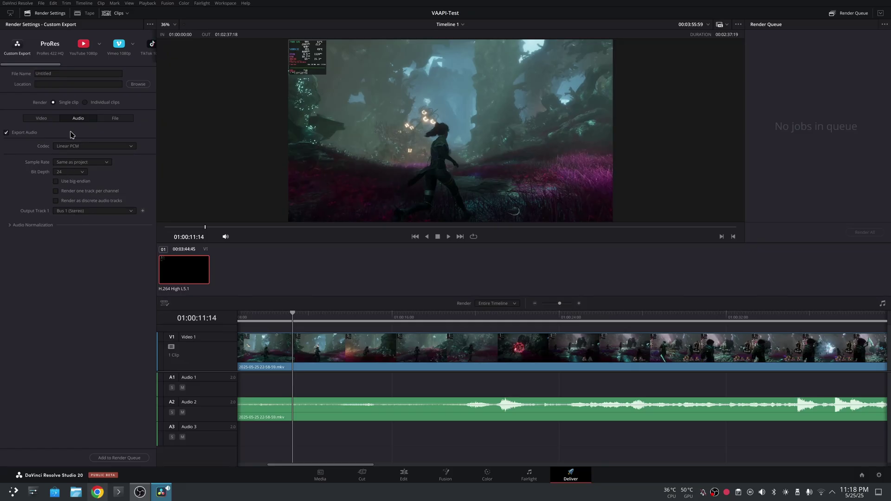
Switch the format to MKV and look through its available codecs.
left_click(44, 121)
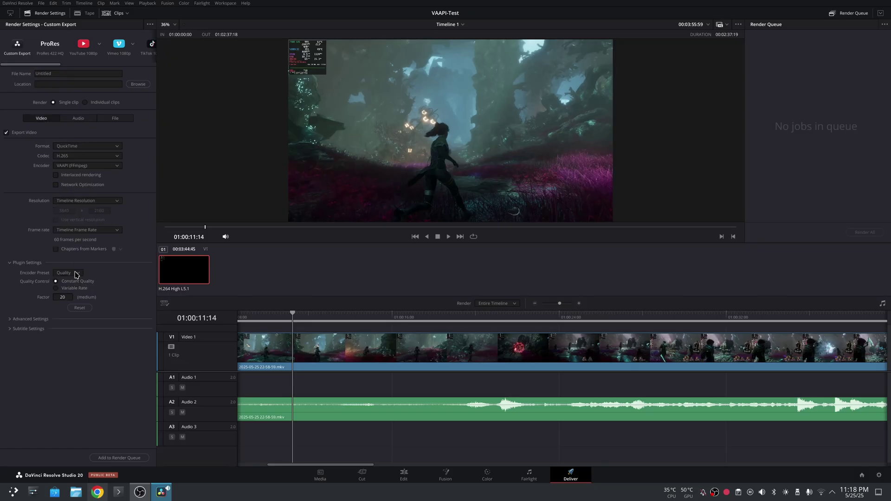
left_click(112, 147)
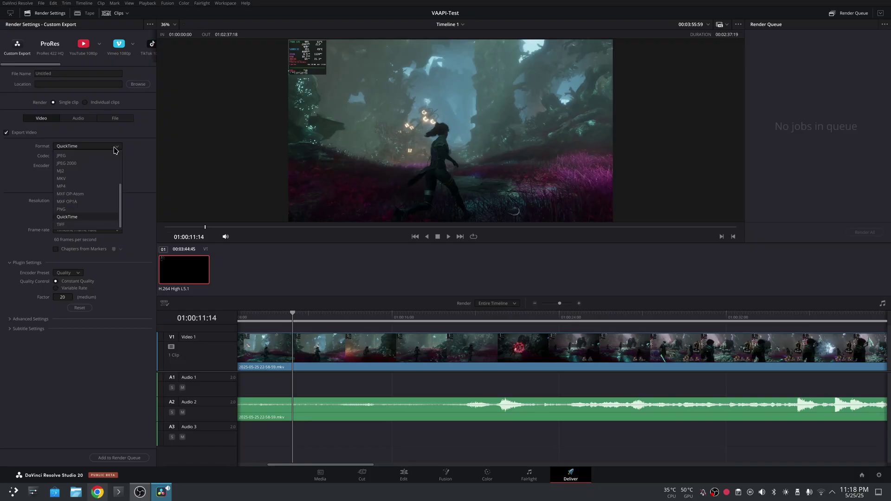
left_click(85, 179)
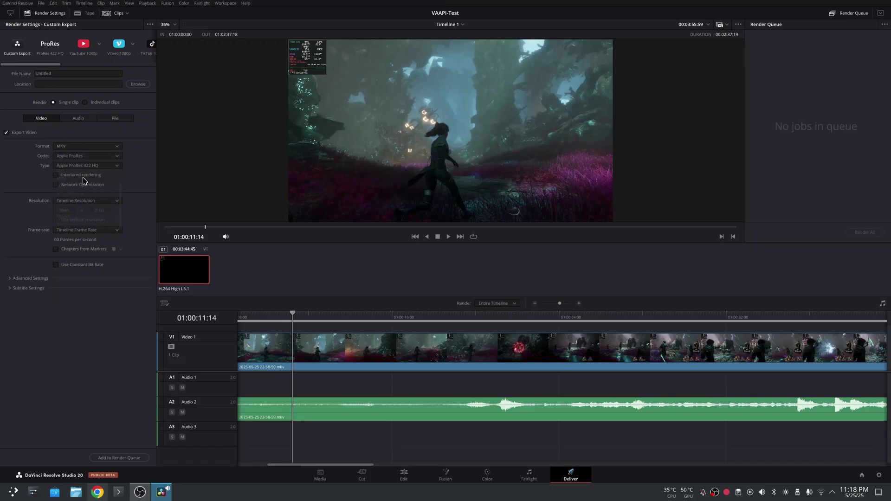
left_click(116, 158)
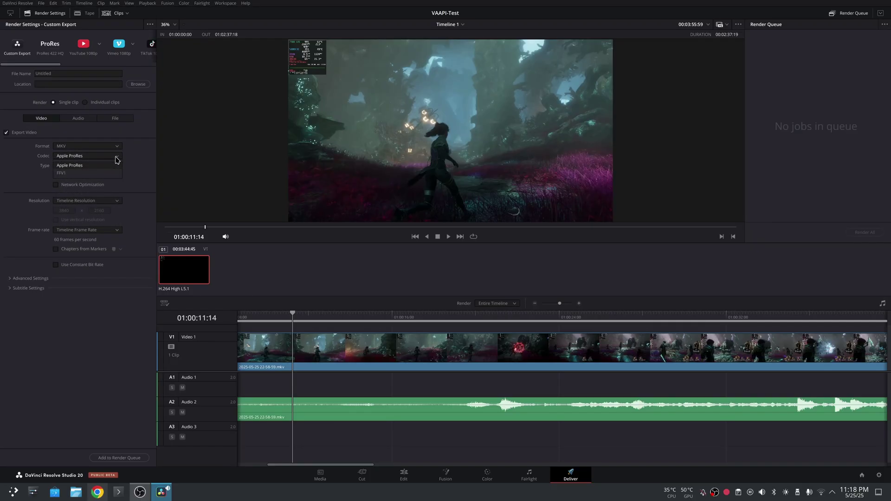
left_click(116, 158)
left_click(116, 158)
left_click(114, 158)
left_click(113, 159)
left_click(134, 167)
left_click(115, 147)
left_click(116, 150)
Change the format to MP4 with the H.264 codec and check its audio codecs.
left_click(118, 149)
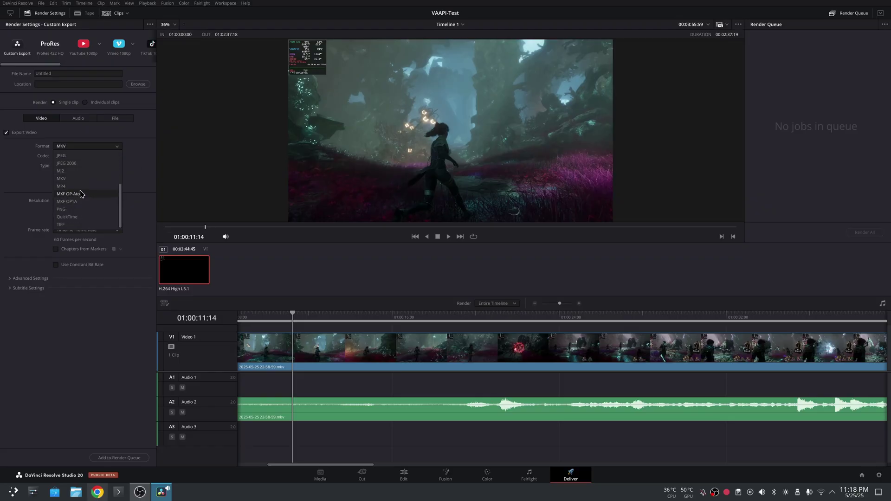
left_click(65, 186)
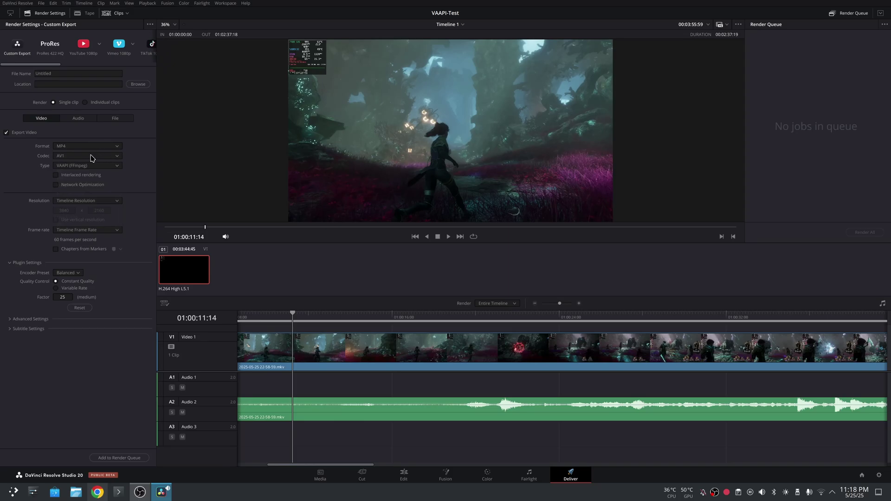
left_click(79, 119)
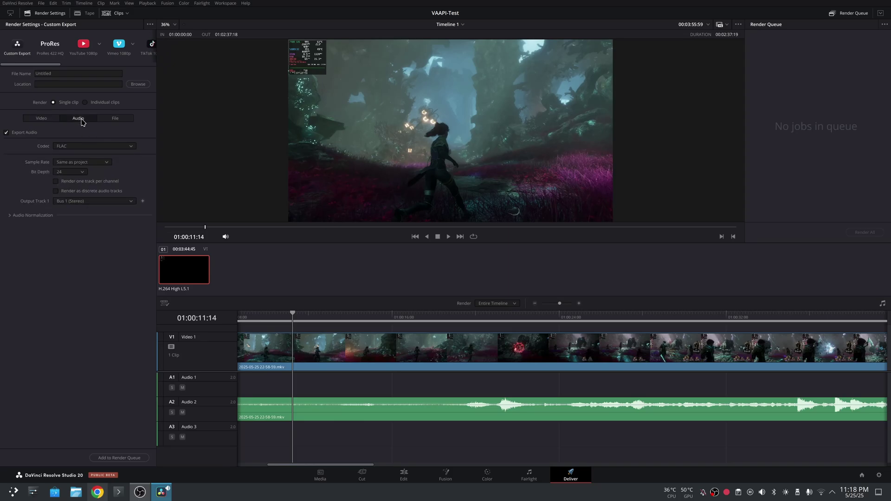
left_click(52, 121)
left_click(104, 157)
left_click(98, 174)
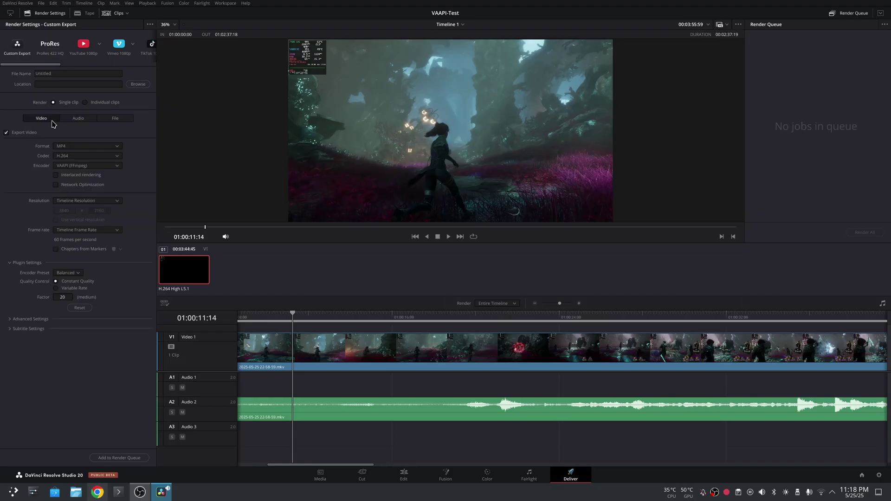
left_click(78, 119)
left_click(120, 151)
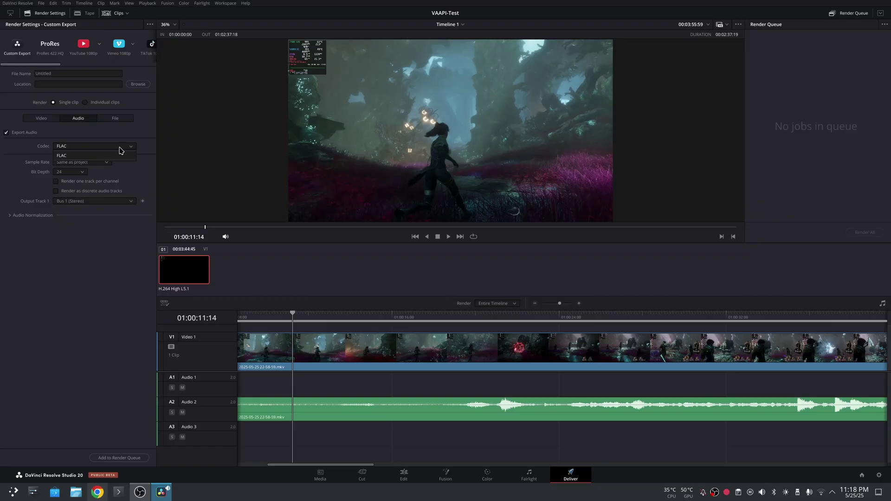
left_click(49, 119)
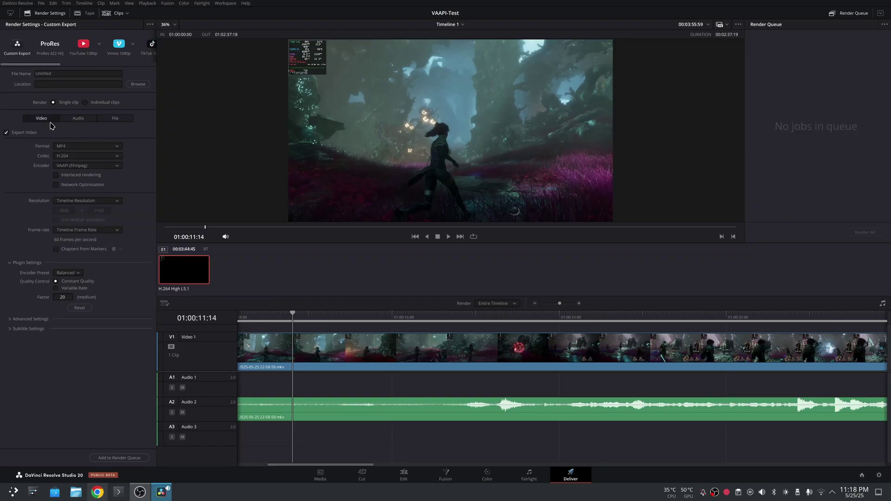
Choose the VAAPI AV1 codec for MP4 and check the FLAC 24-bit audio settings.
left_click(113, 167)
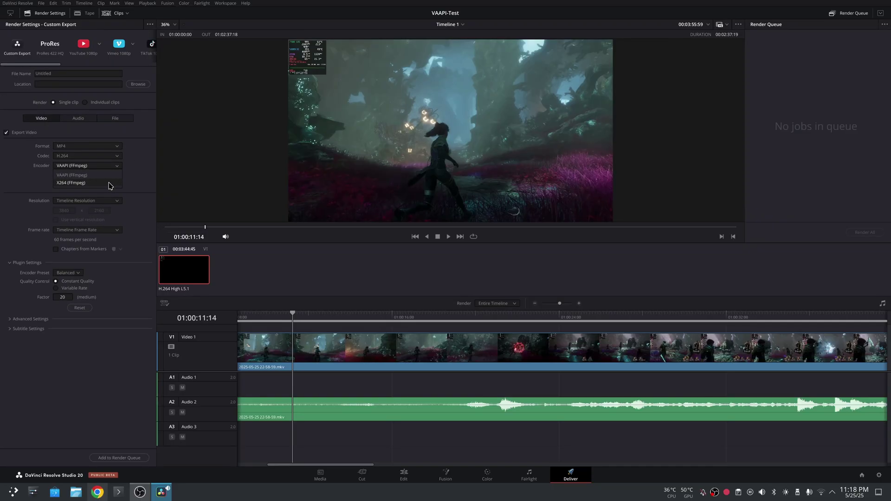
left_click(116, 174)
left_click(118, 157)
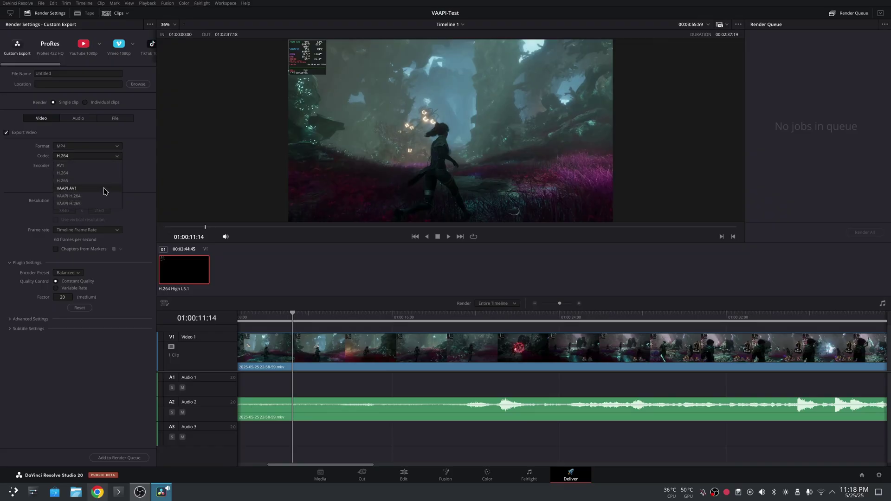
left_click(86, 189)
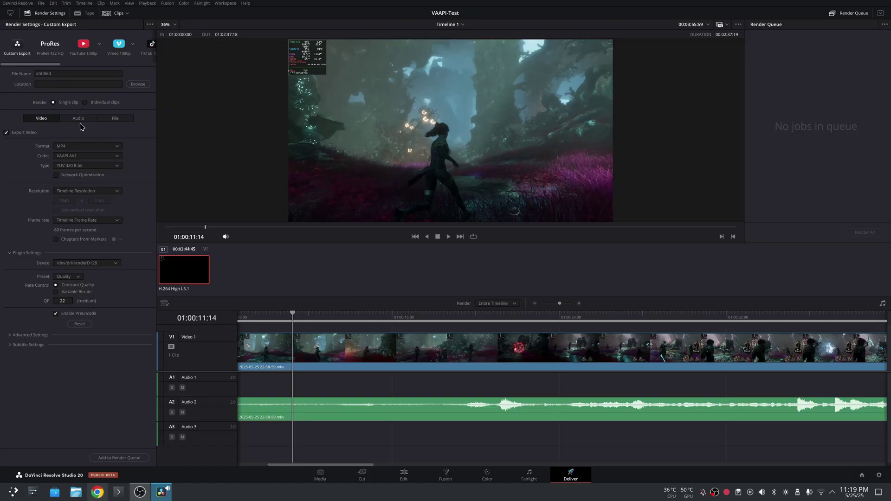
left_click(78, 118)
left_click(93, 147)
left_click(49, 119)
left_click(116, 146)
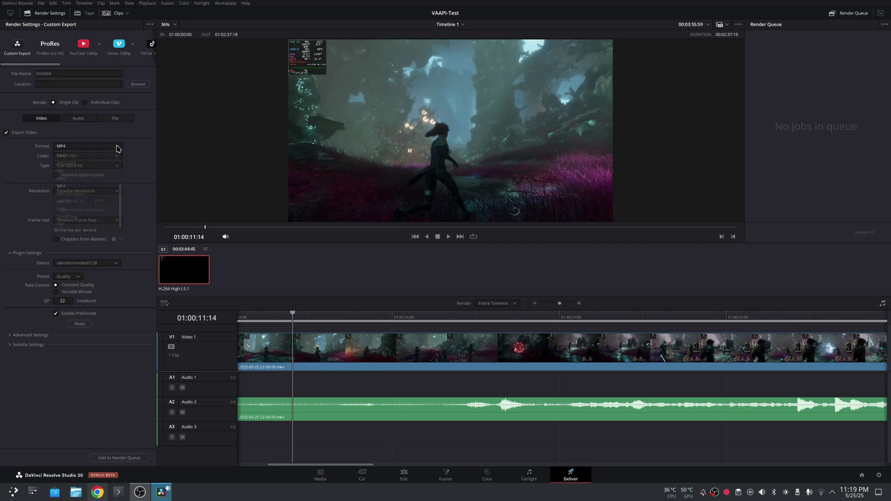
Set the format to QuickTime with the H.265 codec, keeping Linear PCM audio.
left_click(84, 217)
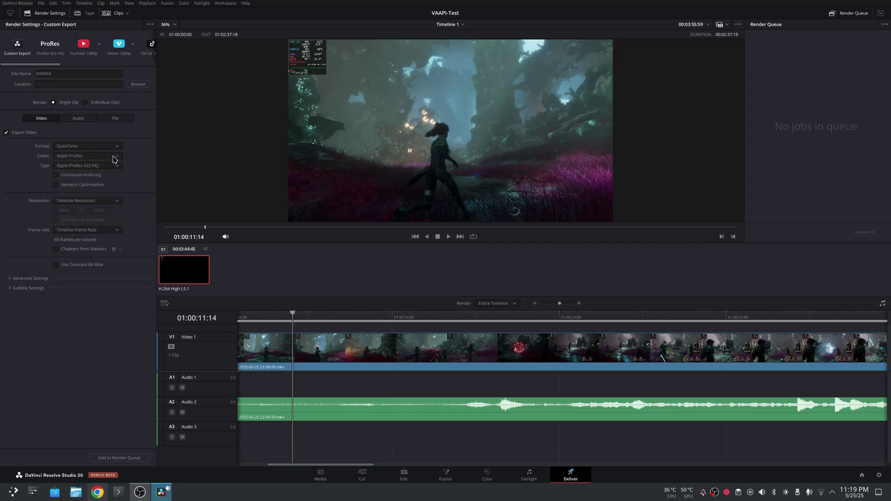
left_click(114, 157)
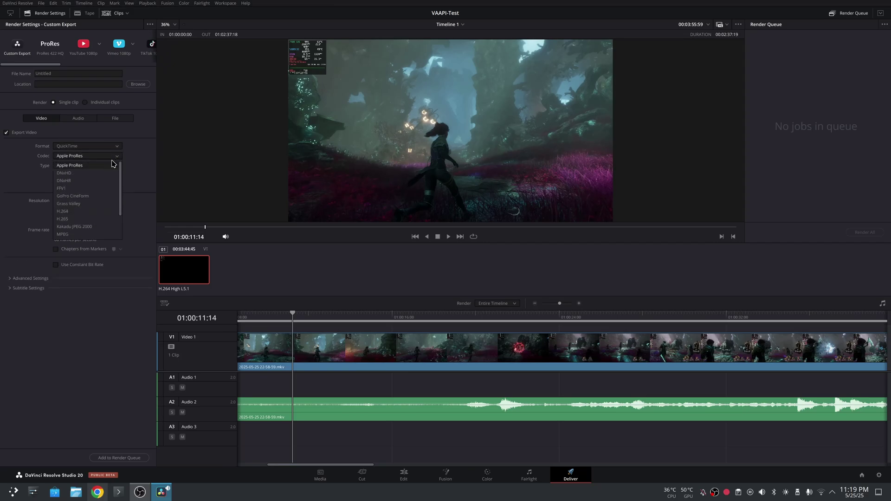
left_click(82, 218)
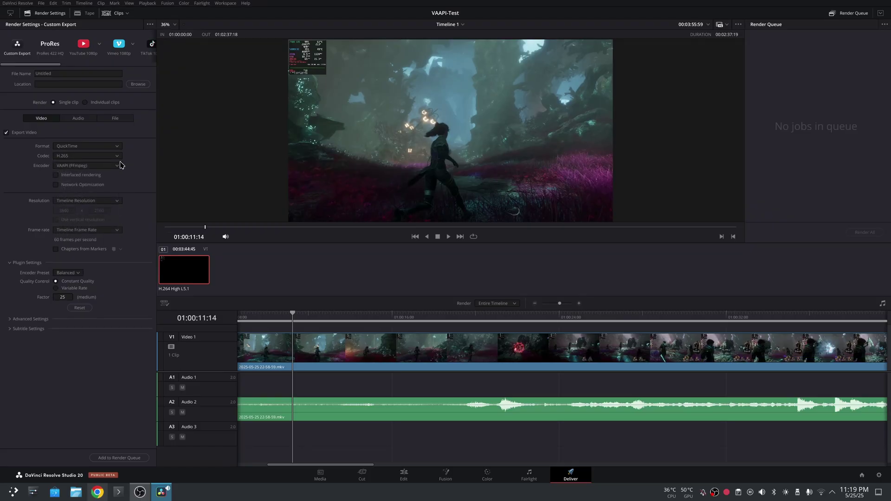
left_click(82, 120)
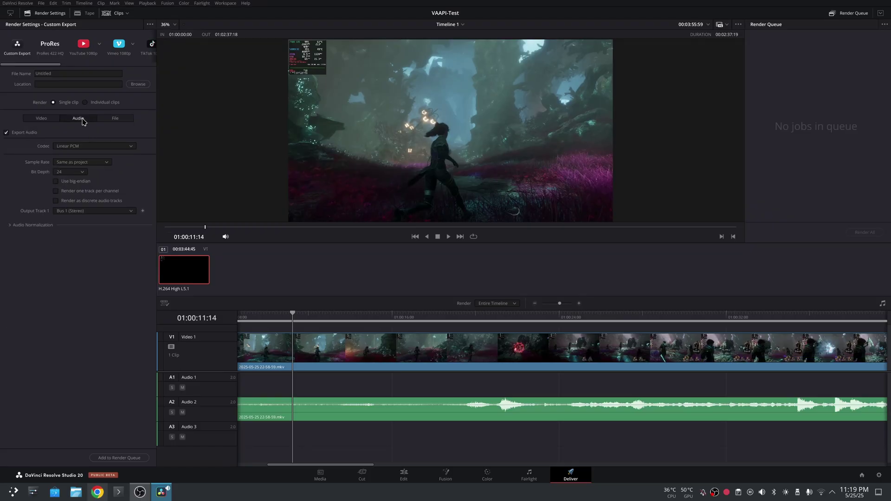
left_click(101, 148)
left_click(144, 156)
left_click(48, 119)
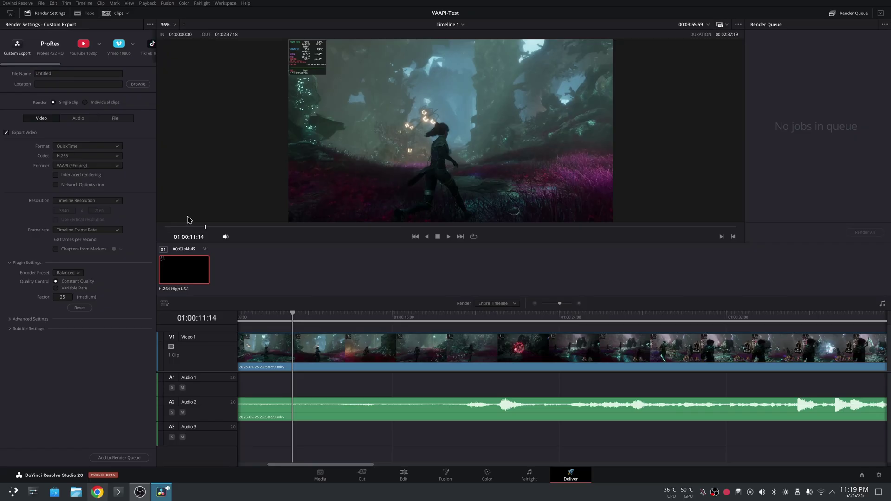
Keep the VAAPI (FFmpeg) encoder, then switch the codec to VAAPI H.265.
left_click(117, 166)
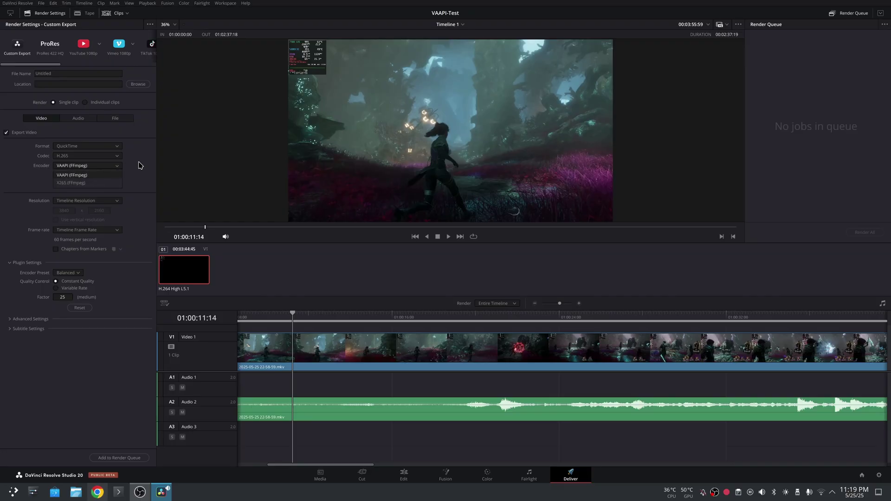
left_click(136, 166)
left_click(116, 158)
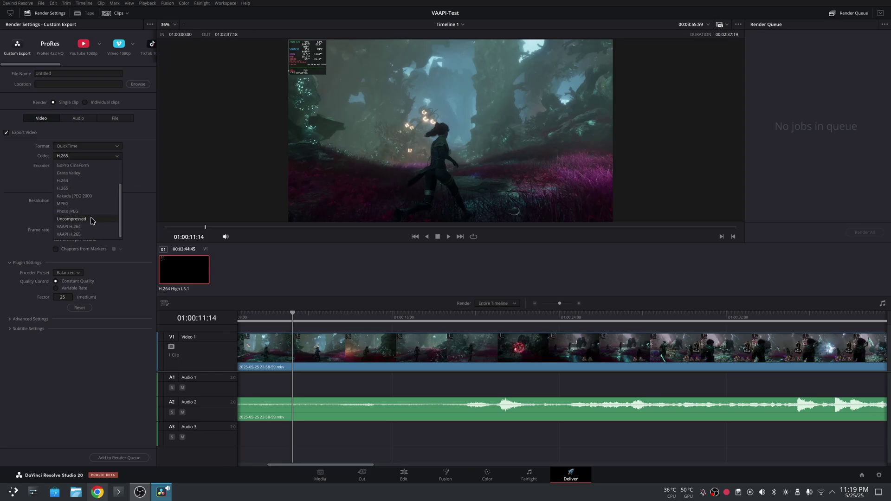
scroll(91, 230, "down", 1)
left_click(88, 234)
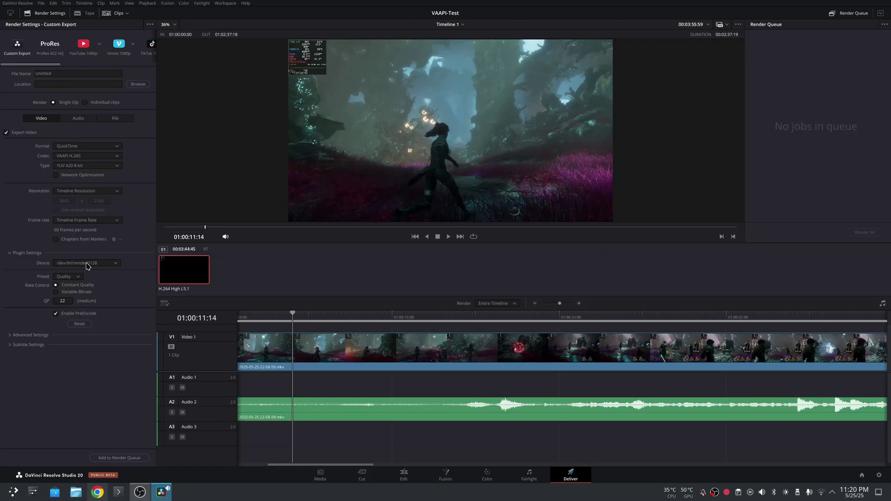
Keep /dev/dri/renderD128 as the encoding device and browse the render location to the Videos folder.
left_click(116, 264)
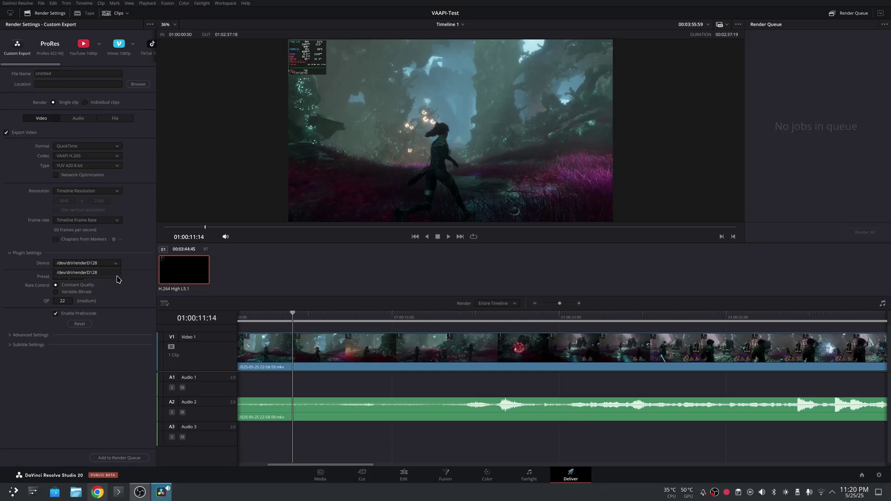
left_click(145, 266)
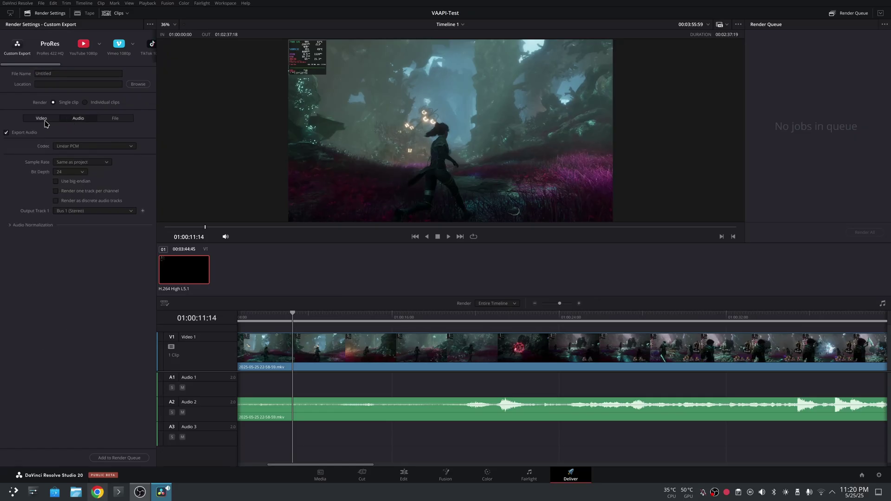
left_click(138, 84)
left_click(402, 171)
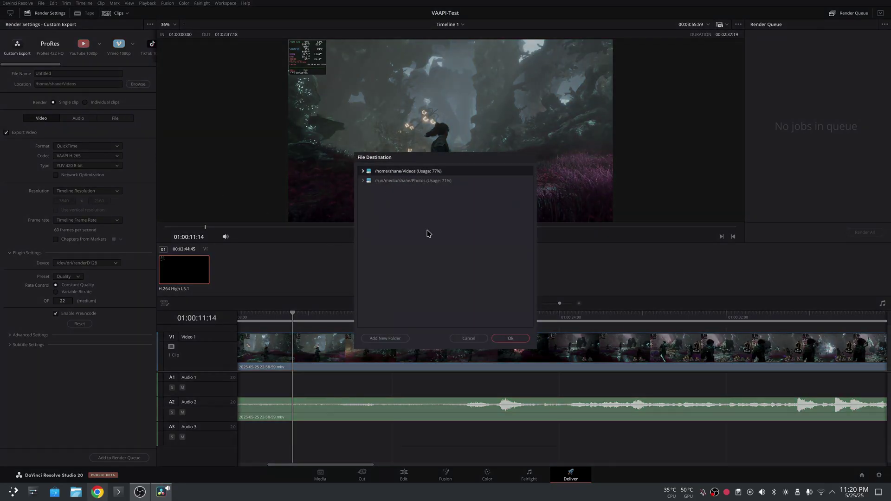
left_click(511, 338)
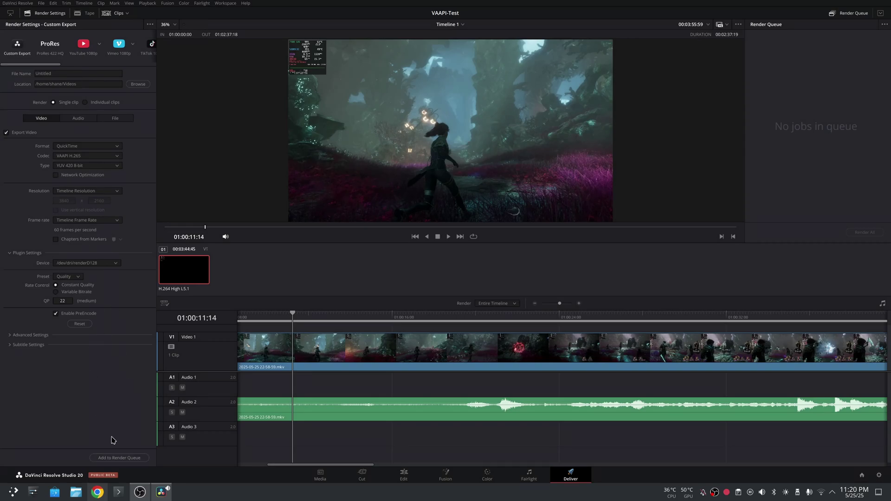
Add the timeline to the render queue and render it to Timeline 1.mov.
left_click(116, 458)
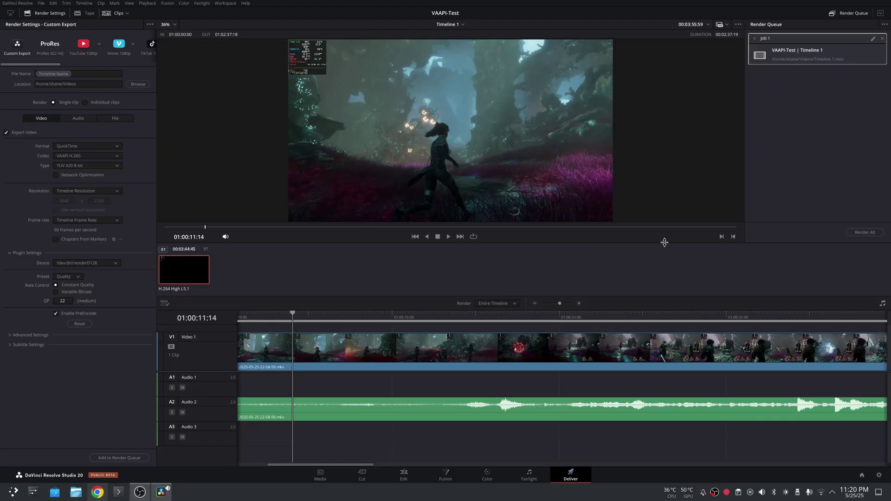
left_click(864, 233)
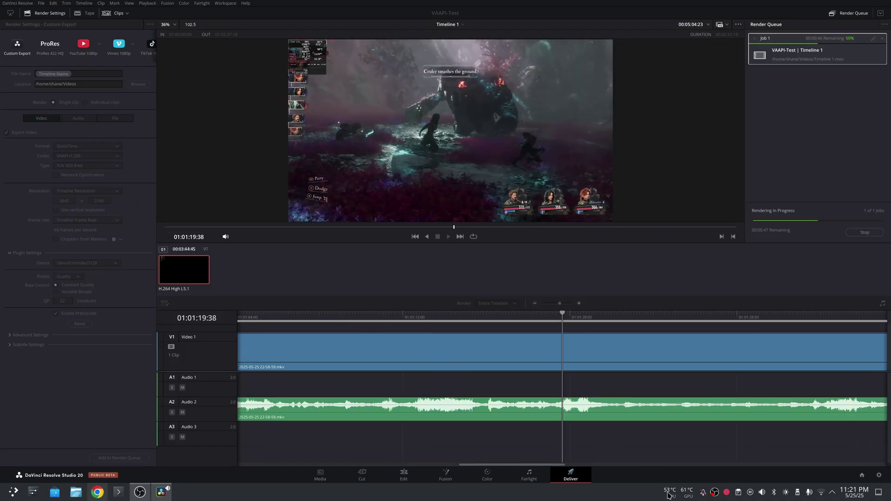
mouse_move(671, 497)
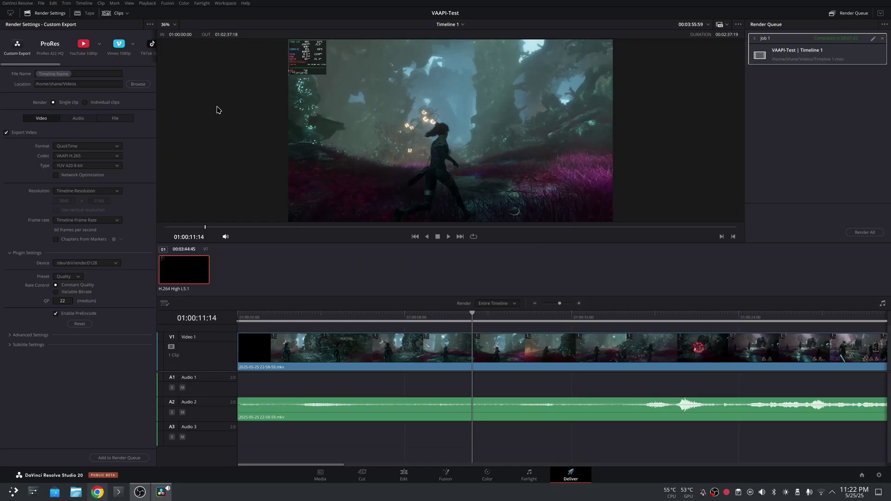
Quit DaVinci Resolve and launch the Dolphin file manager from the taskbar.
left_click(21, 3)
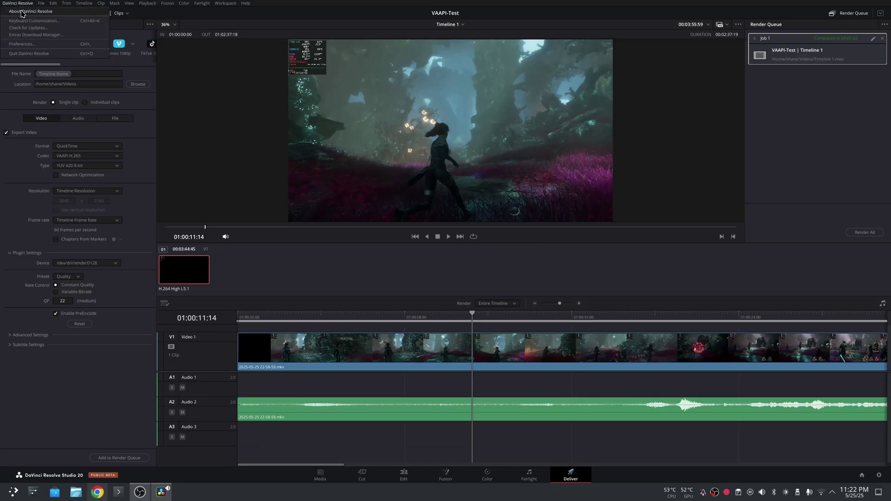
left_click(26, 54)
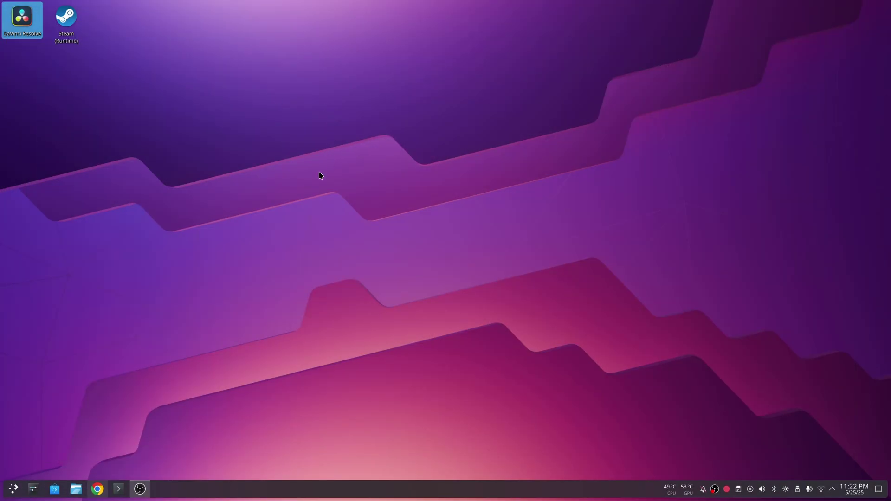
left_click(319, 176)
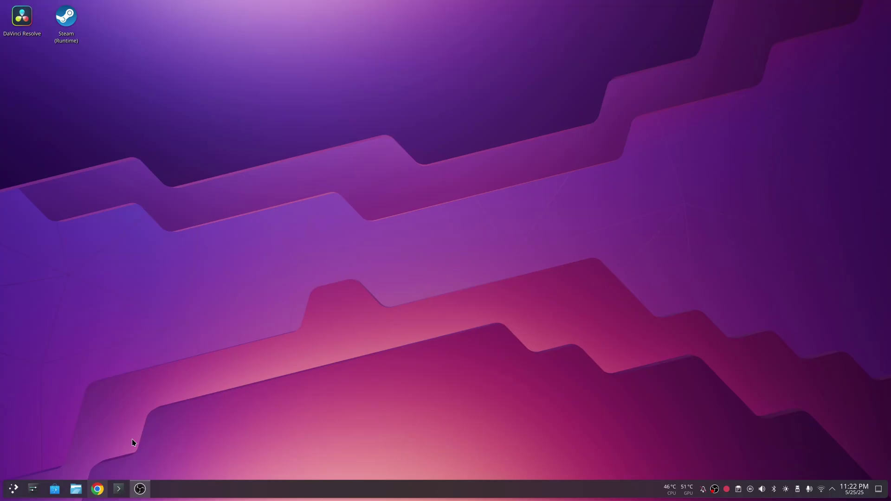
left_click(75, 488)
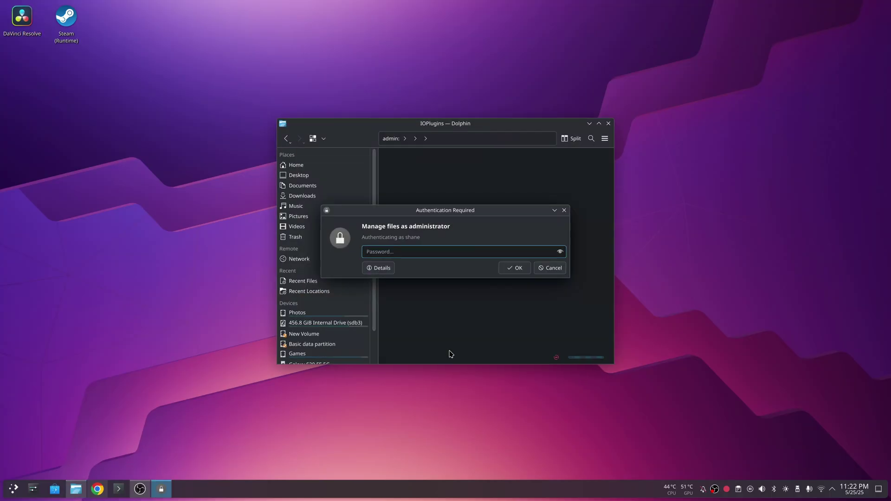
Cancel the administrator password prompt, dismiss Access denied, and open Videos showing Timeline 1.mov.
left_click(544, 268)
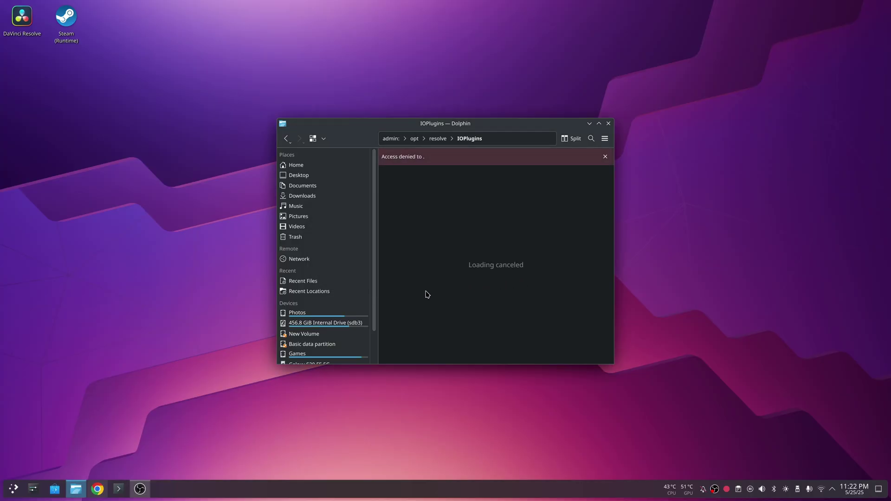
left_click(605, 156)
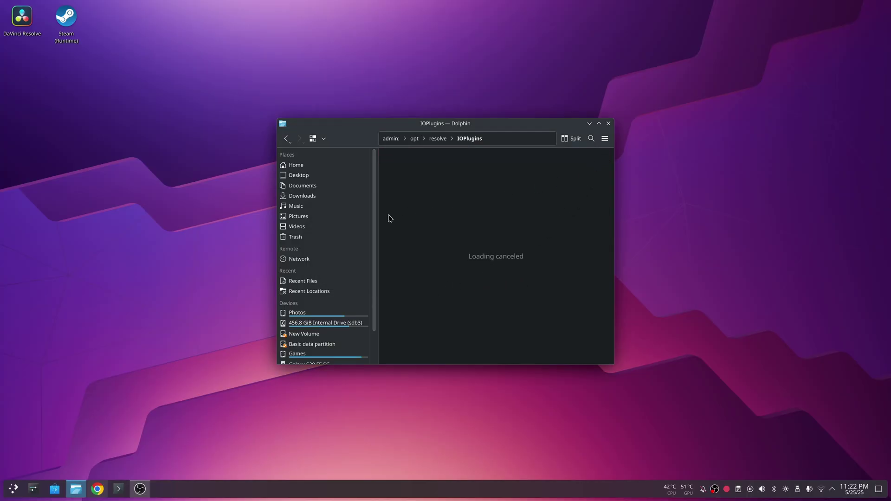
left_click(305, 227)
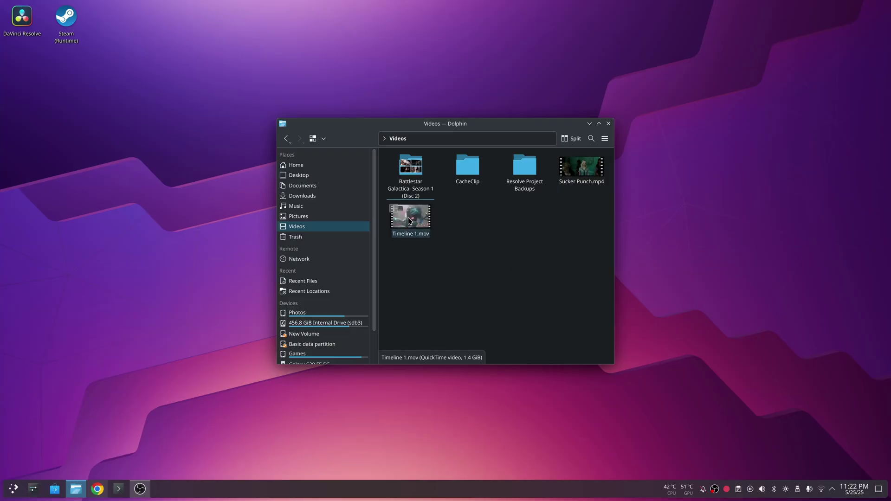
double_click(408, 217)
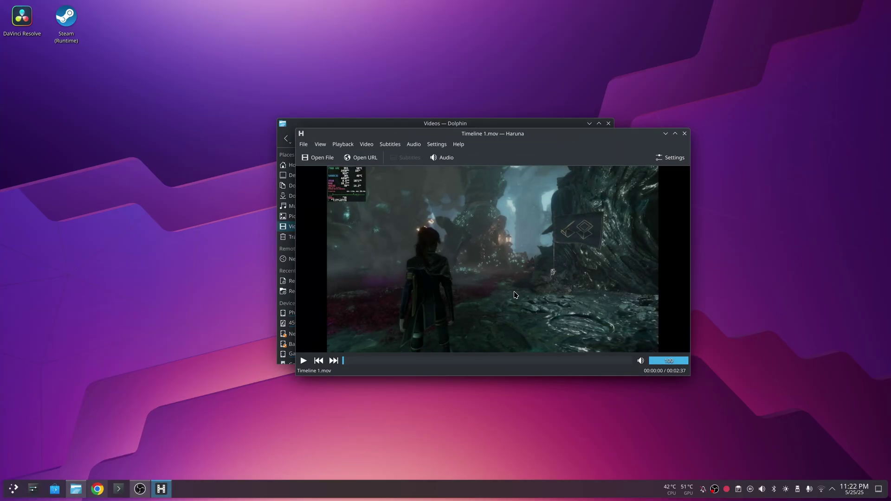
double_click(514, 291)
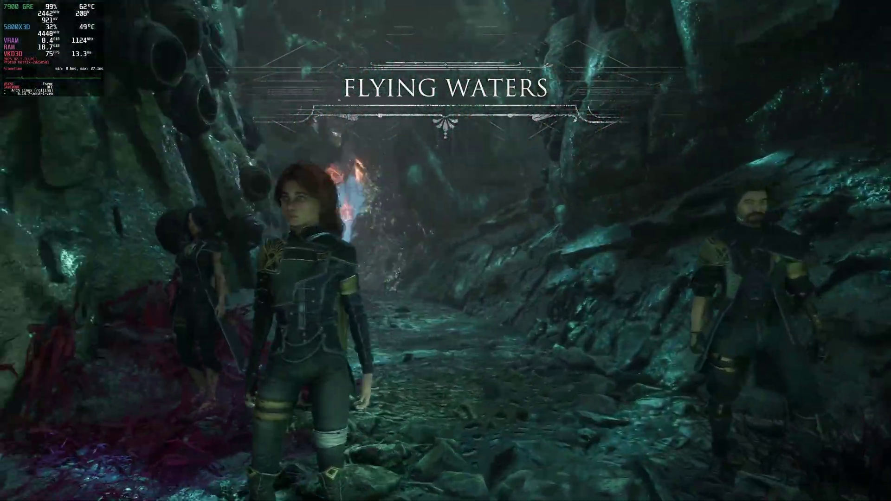
double_click(501, 261)
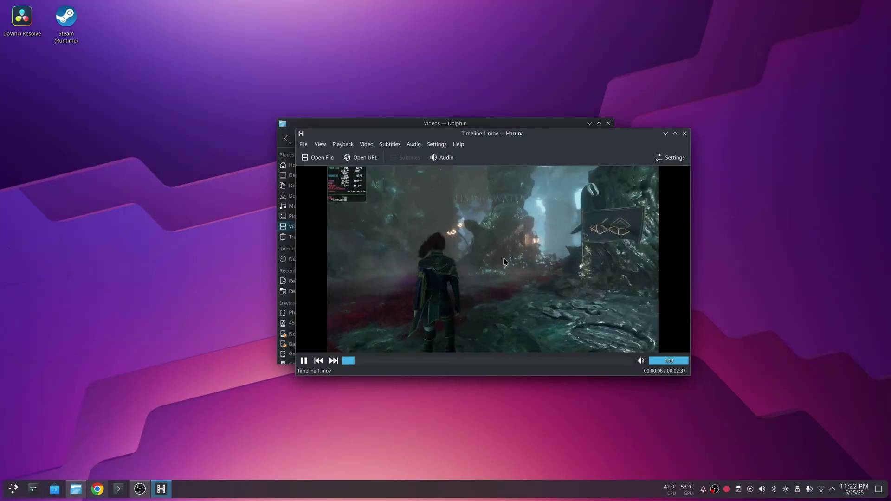
key("ctrl+q")
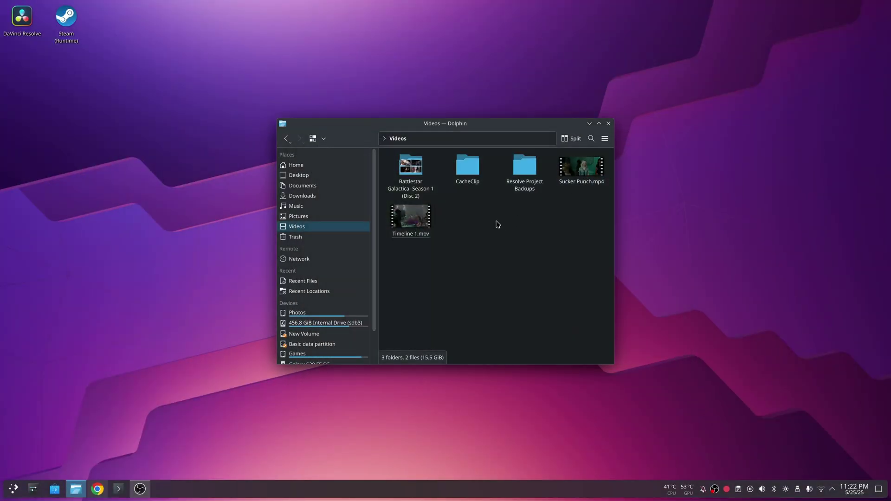
left_click(416, 221)
right_click(416, 221)
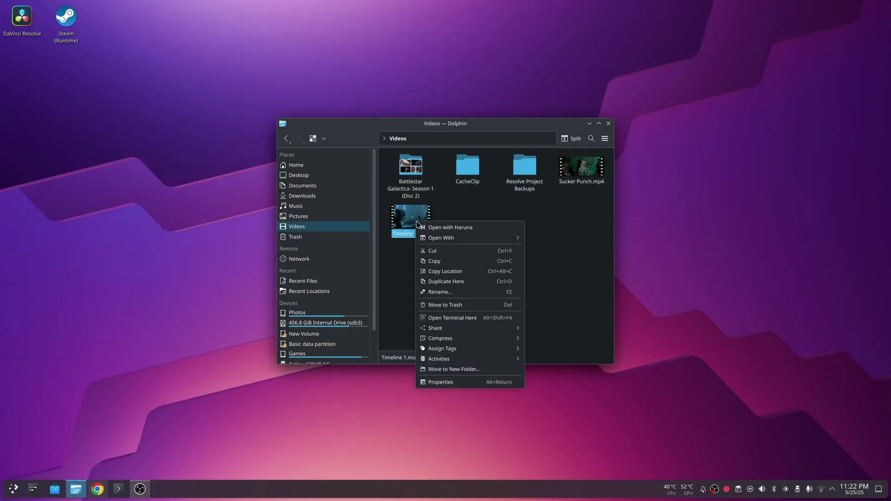
left_click(441, 383)
left_click(517, 171)
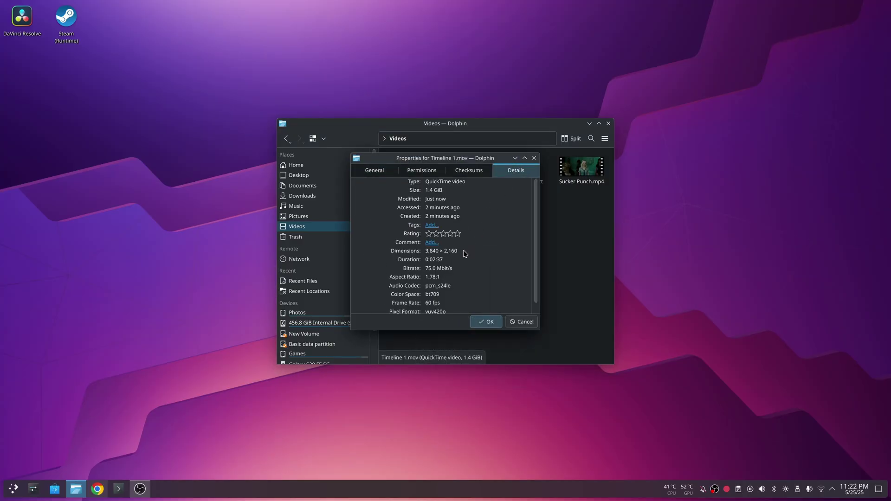
scroll(485, 273, "down", 1)
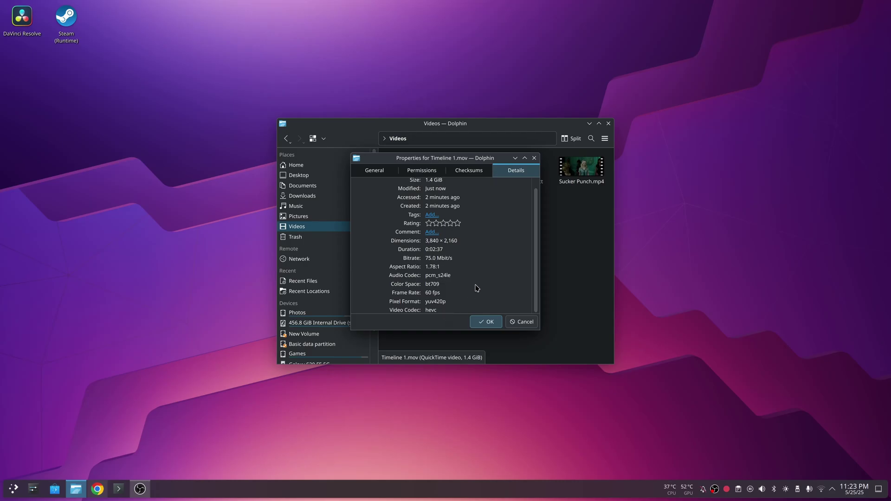
left_click(524, 322)
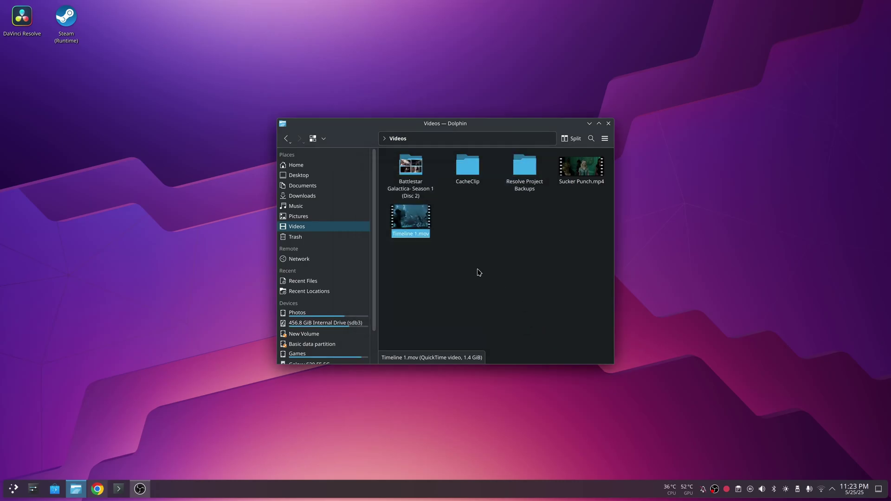
Open Timeline 1.mov in Haruna and play the battle footage full screen.
double_click(412, 224)
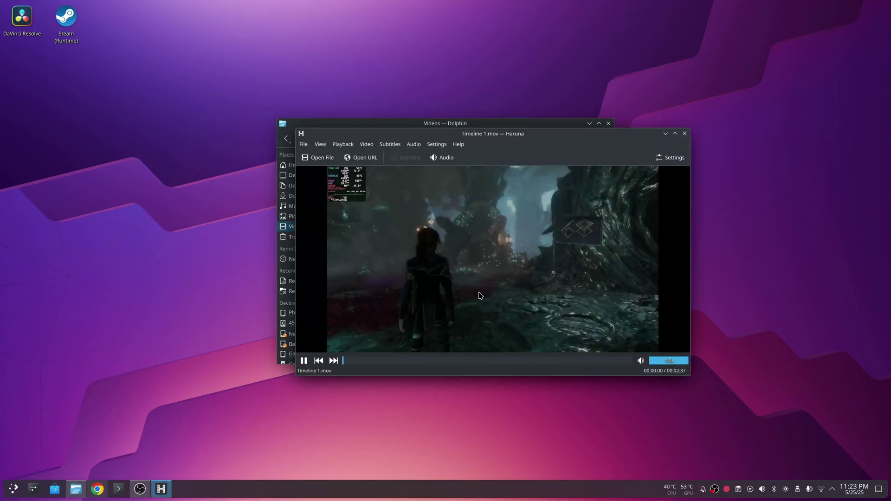
double_click(483, 297)
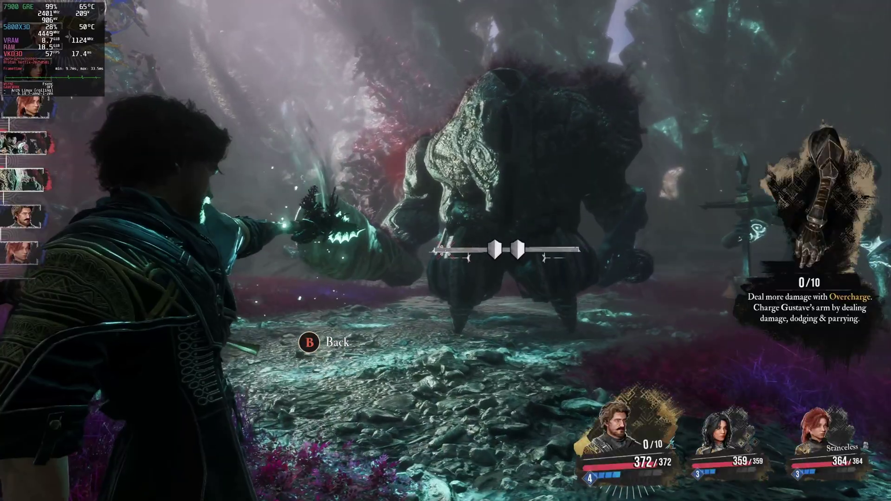
key("Right")
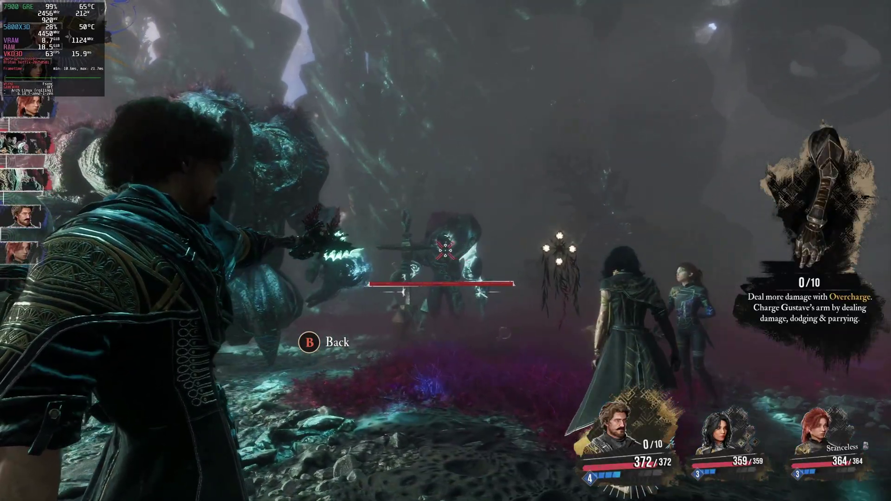
key("Return")
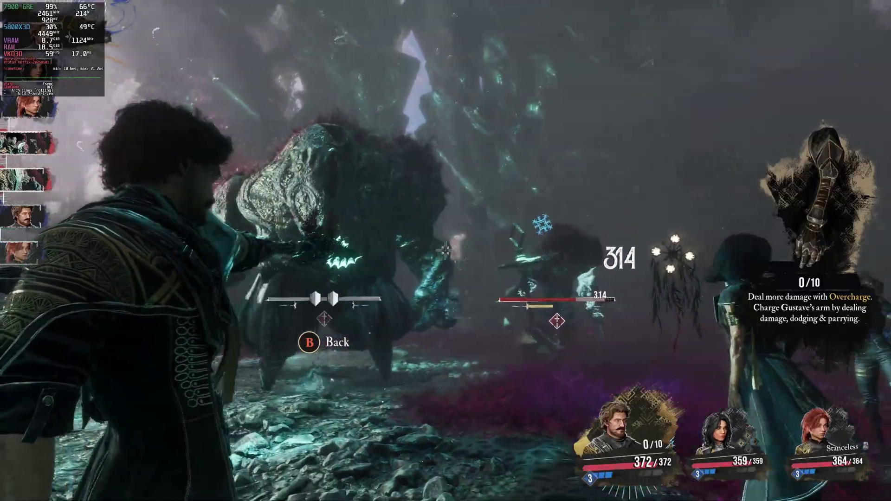
key("Return")
key("Return")
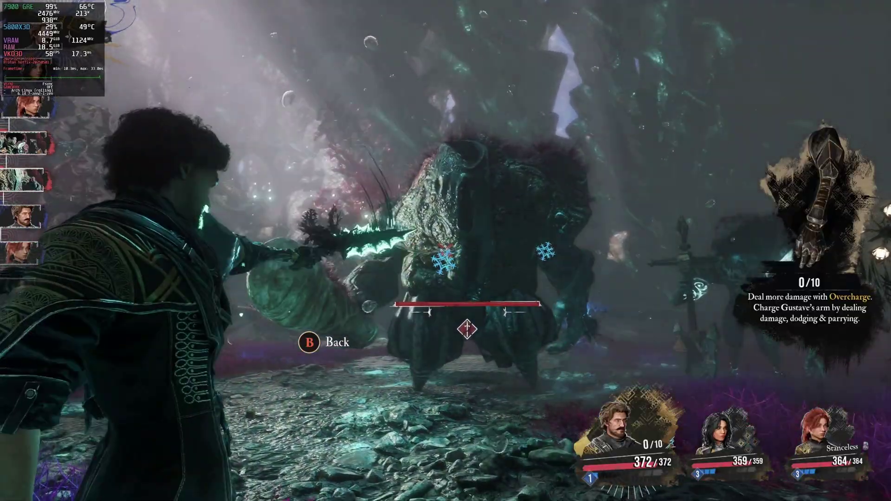
key("Escape")
key("Return")
key("Return")
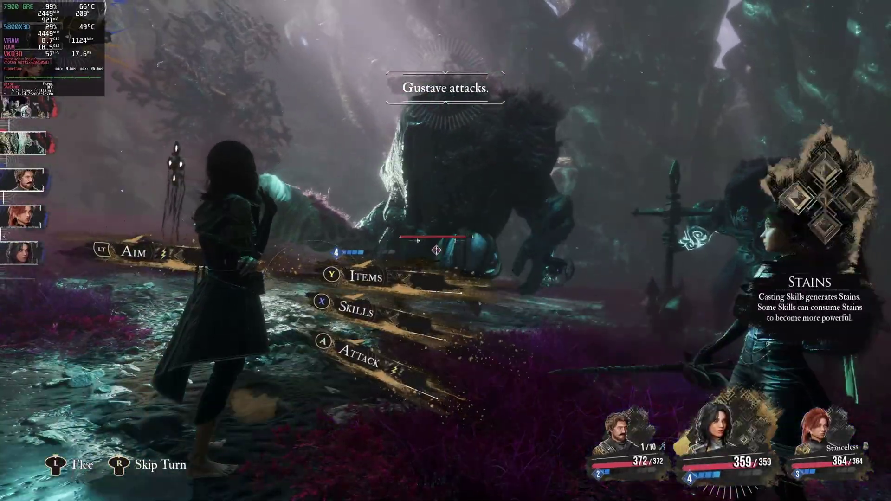
key("x")
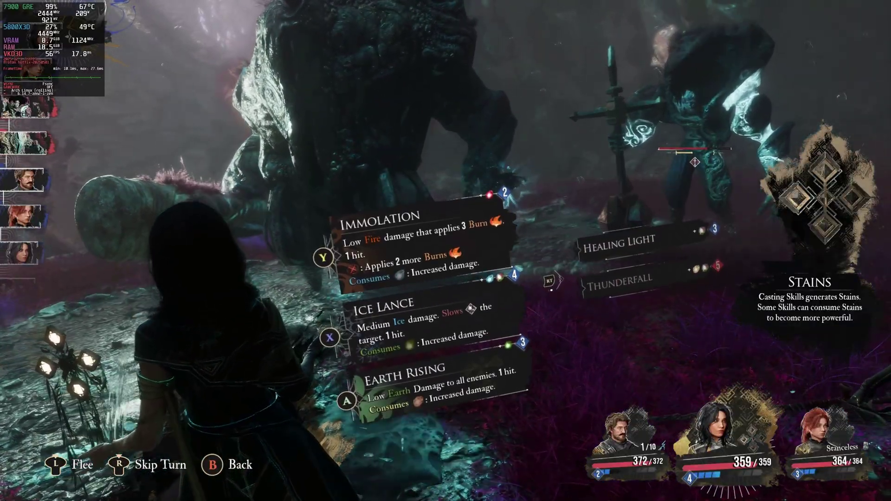
key("Return")
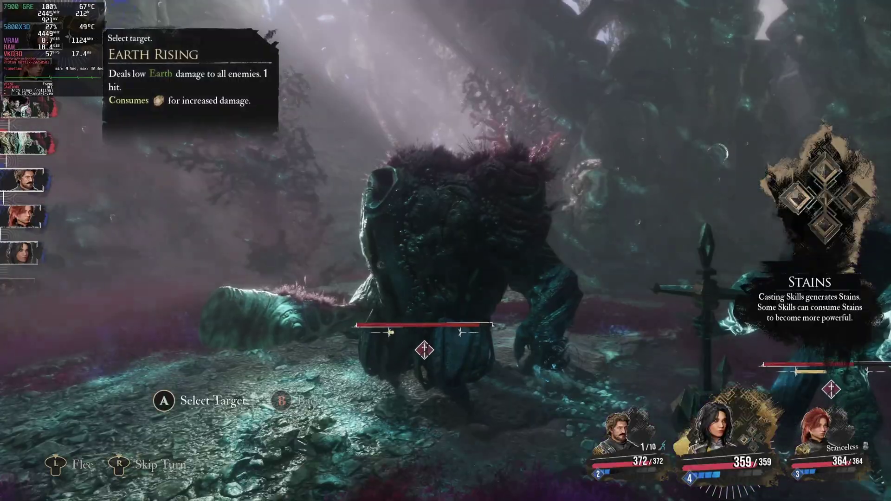
key("Return")
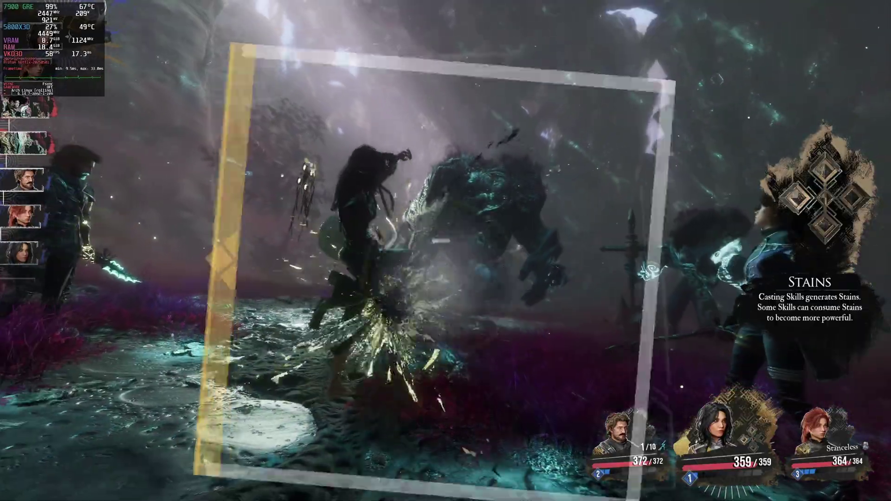
key("Return")
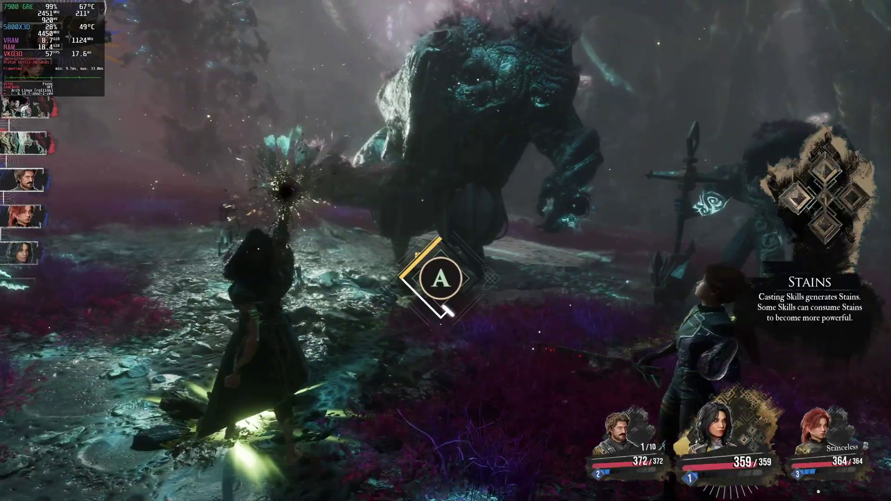
key("Return")
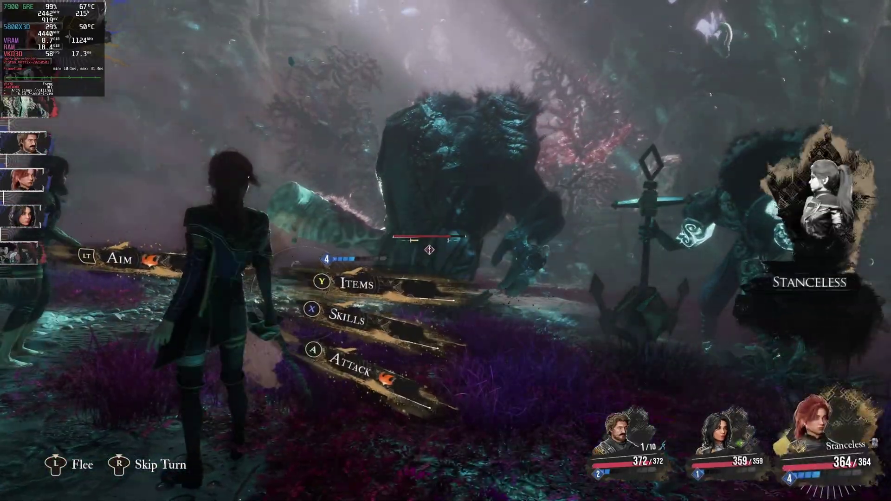
key("x")
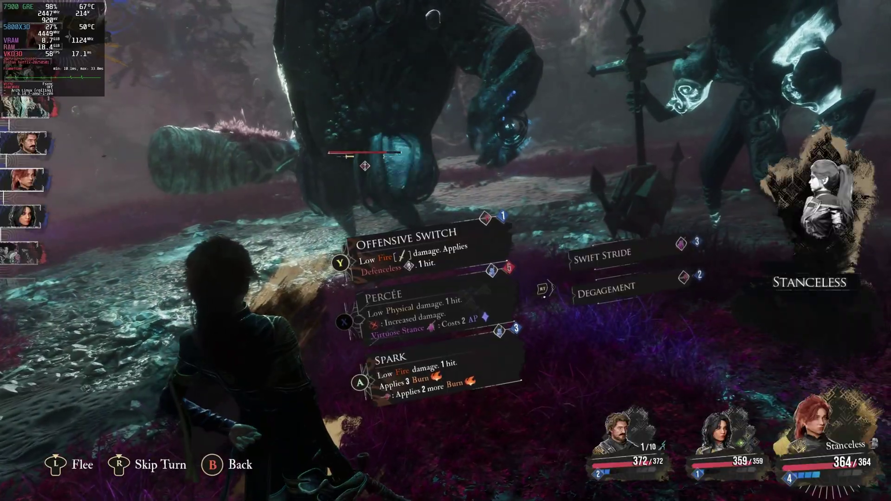
key("Return")
key("Return")
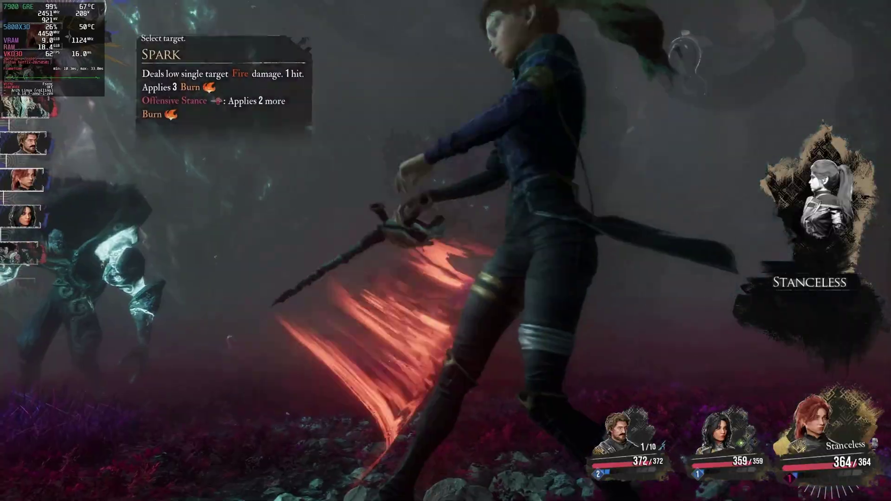
key("Return")
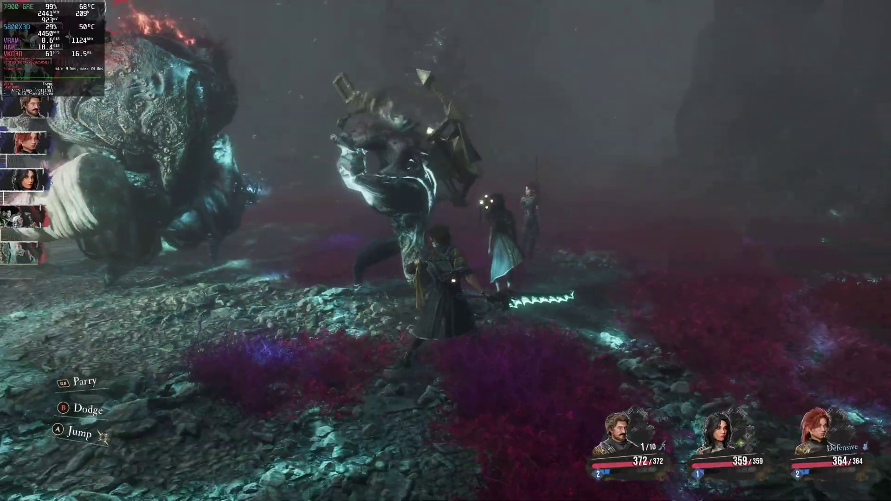
Keep watching through to the victory screen, then exit full screen.
key("e")
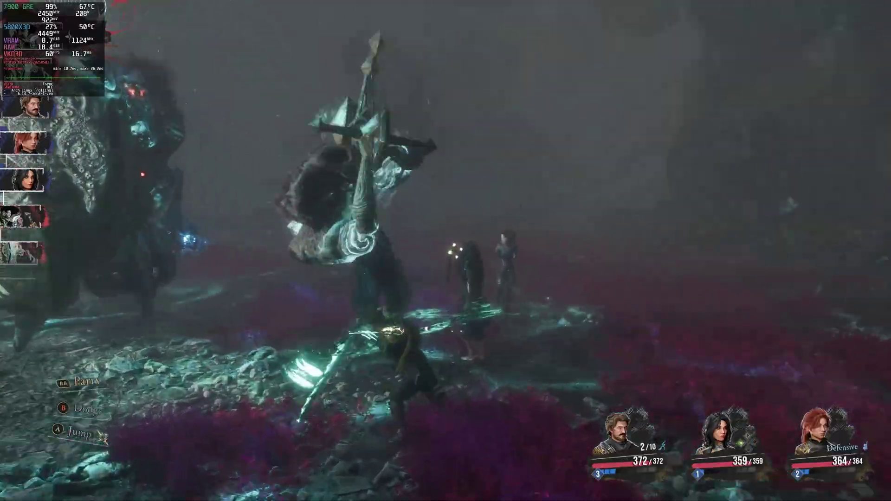
key("e")
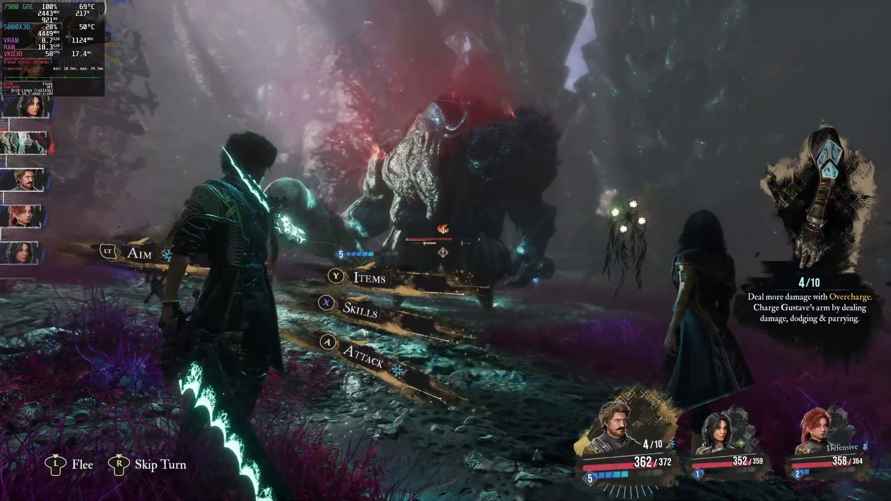
key("x")
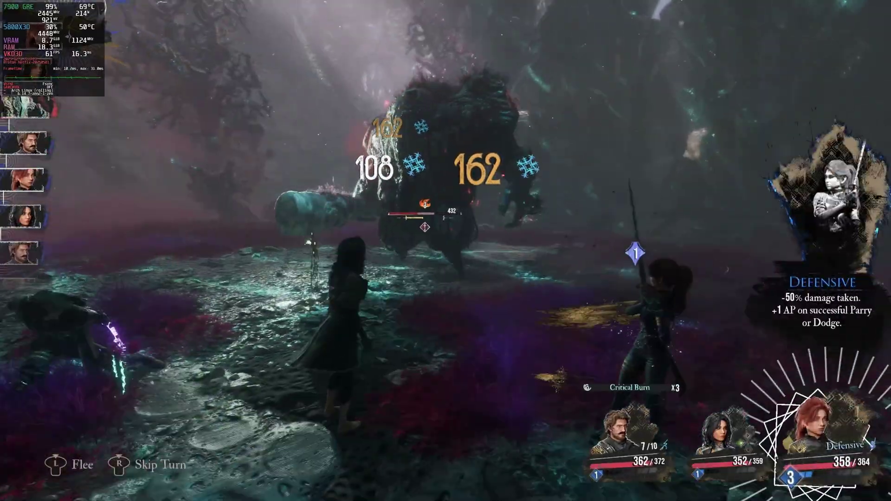
key("x")
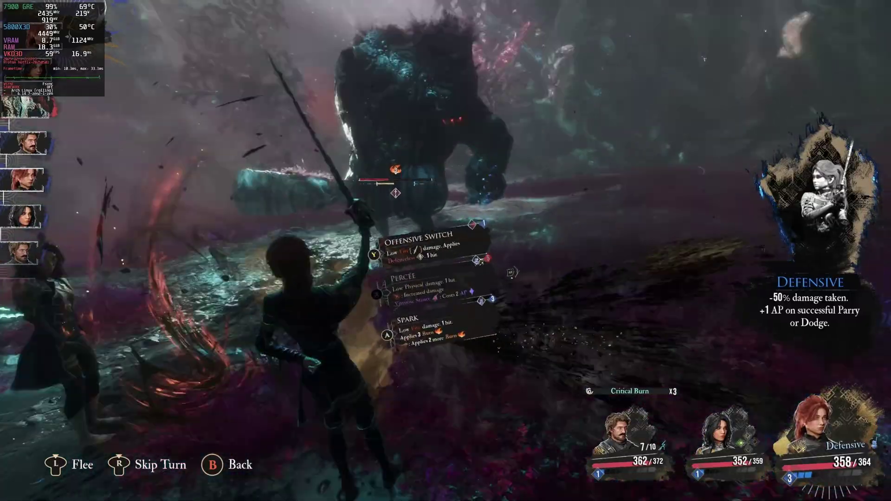
key("a")
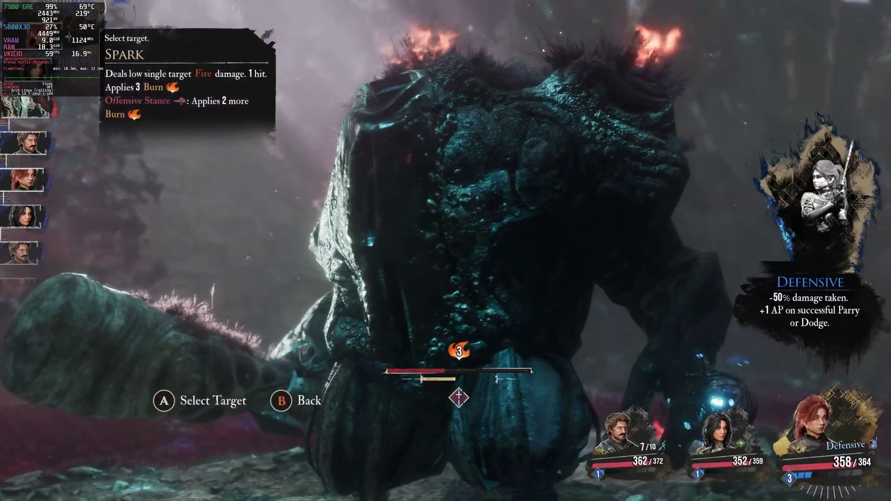
key("a")
key("a")
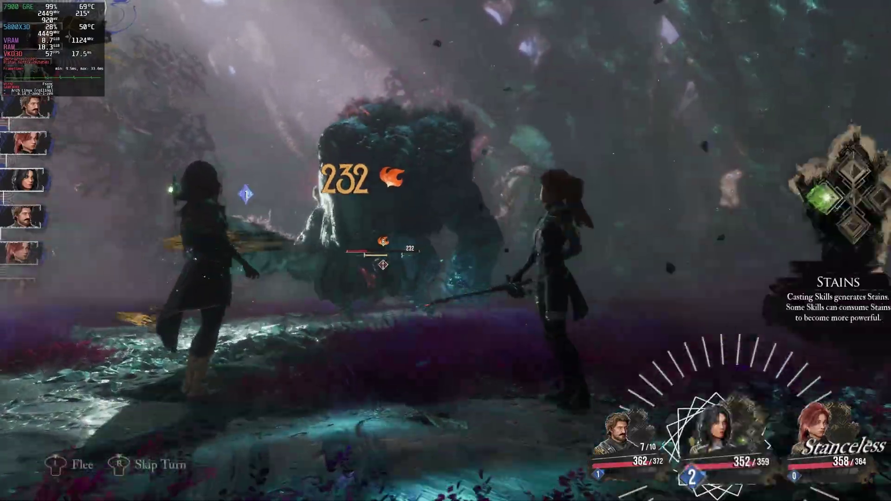
key("x")
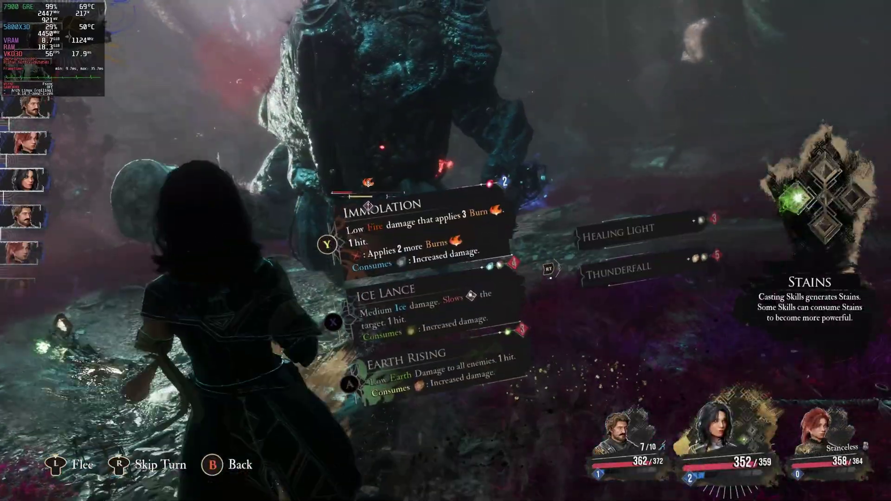
key("a")
key("a")
key("a")
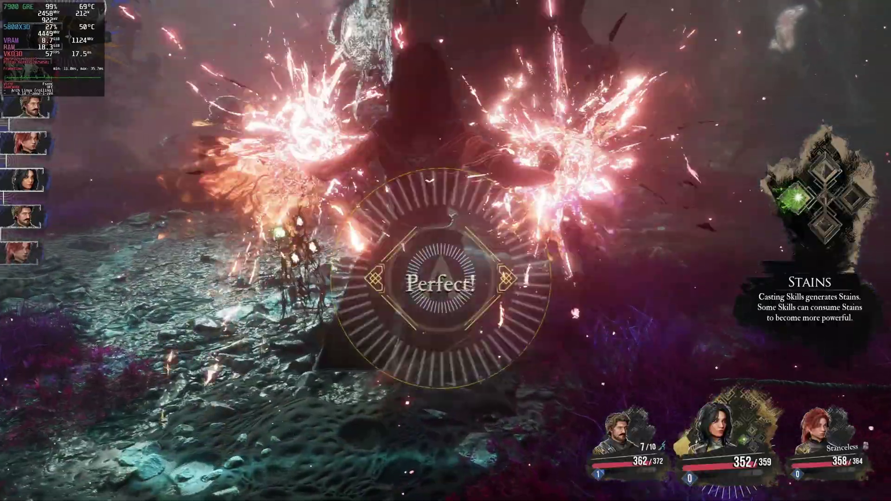
key("a")
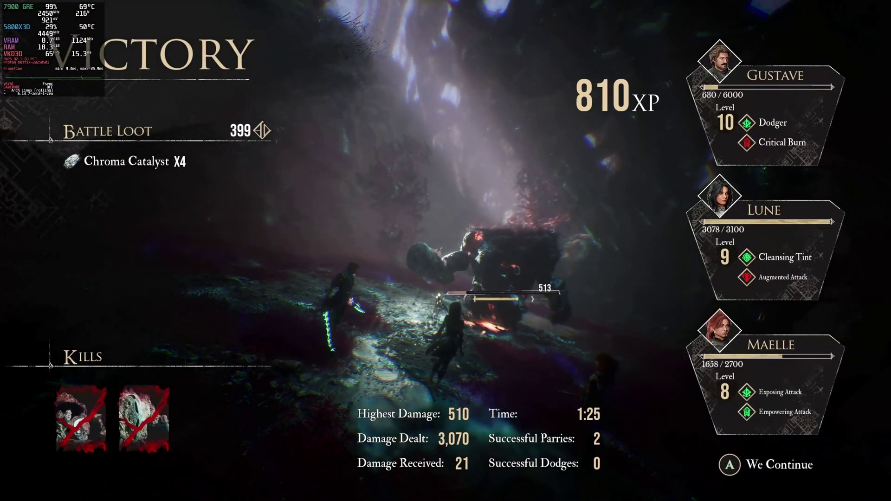
double_click(631, 290)
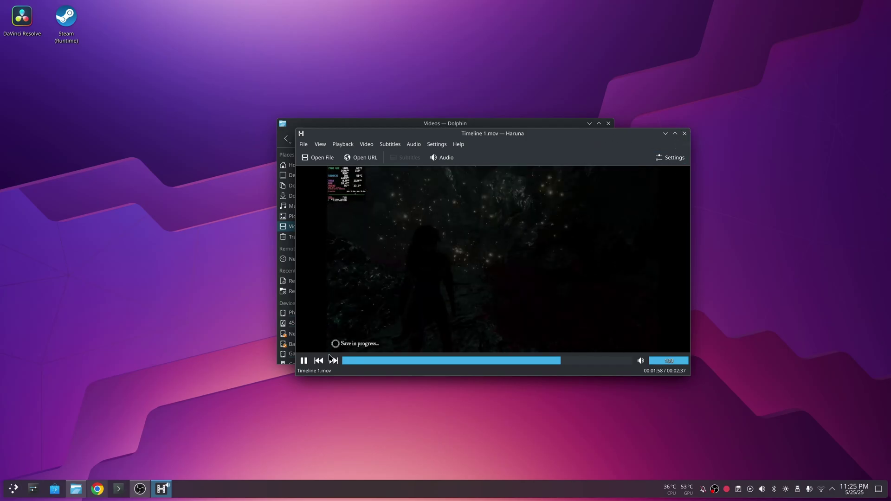
Pause Timeline 1.mov at 2:00, then close Haruna and the Dolphin Videos window.
left_click(488, 286)
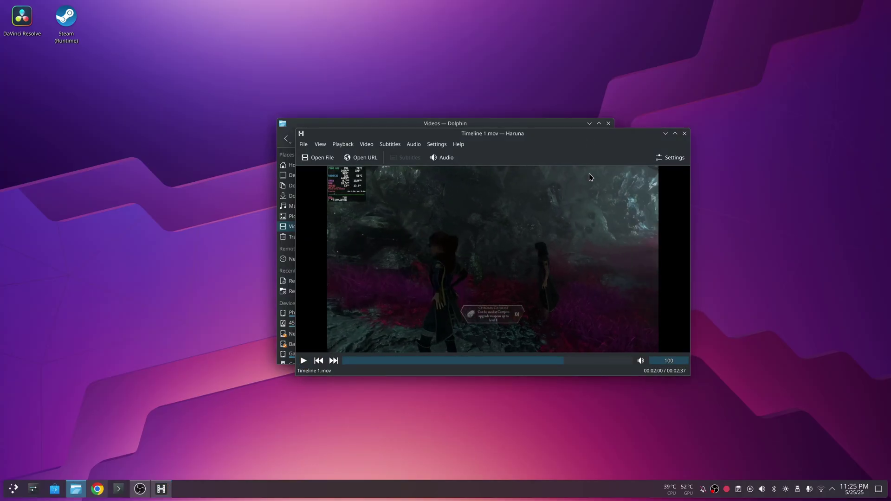
left_click_drag(575, 137, 600, 100)
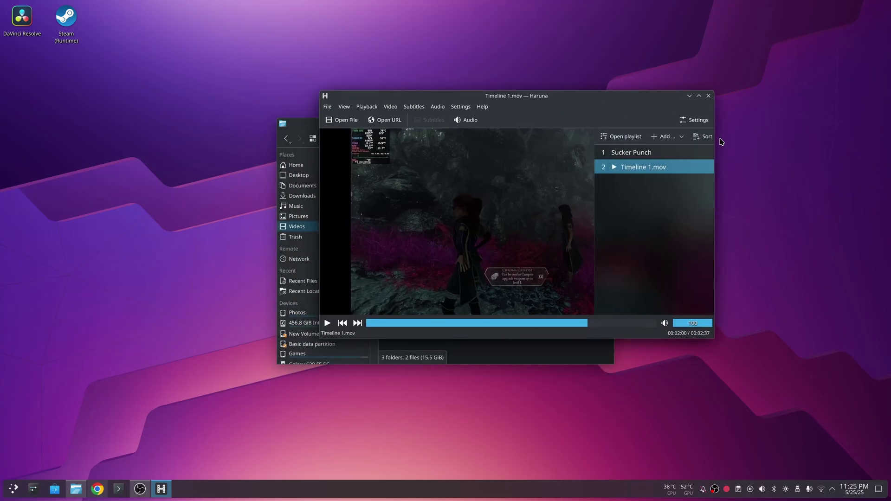
left_click(708, 96)
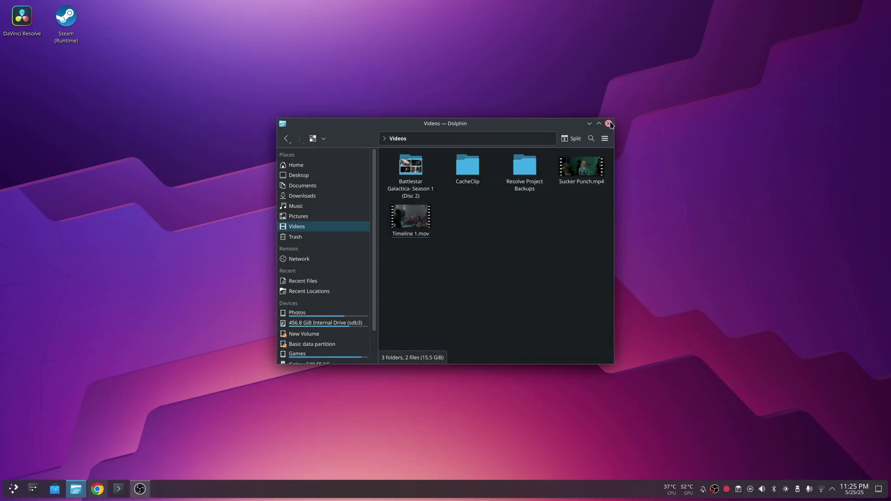
left_click(609, 125)
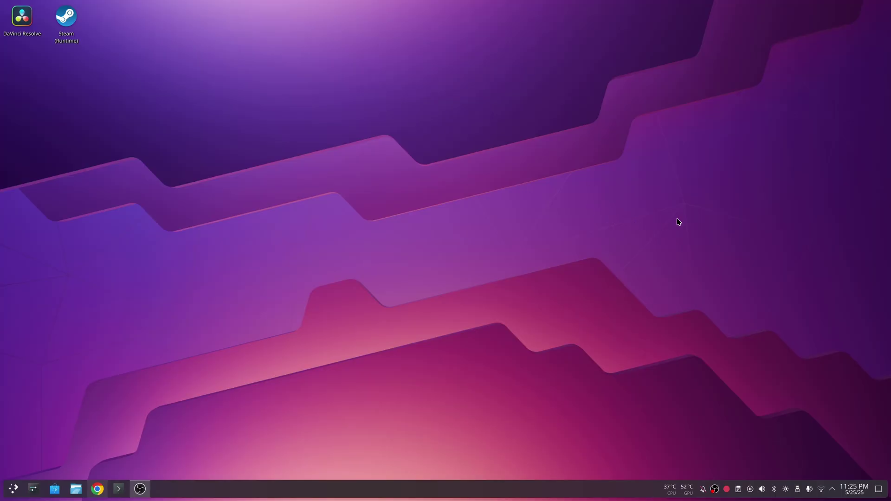